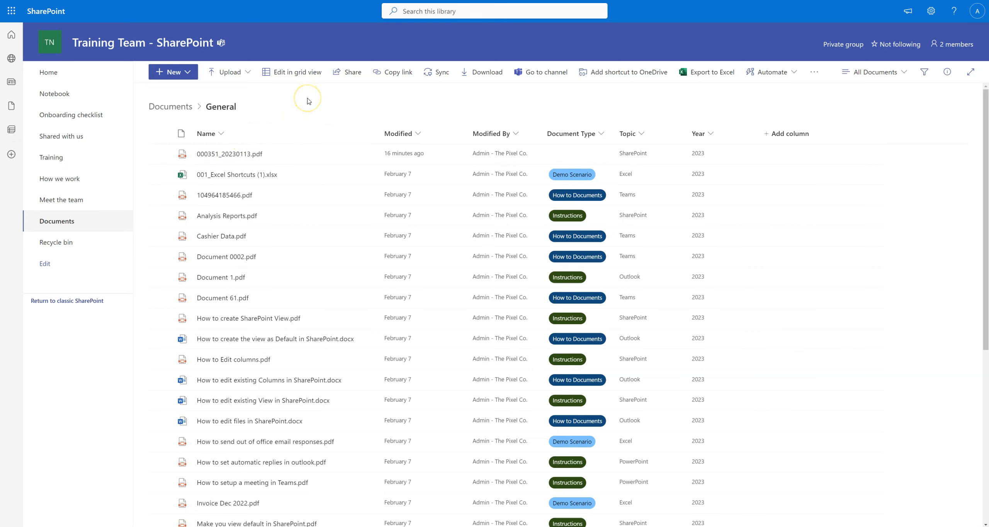
Step: Expand the document library by hiding the site header and navigation, and bring them back
left_click(350, 93)
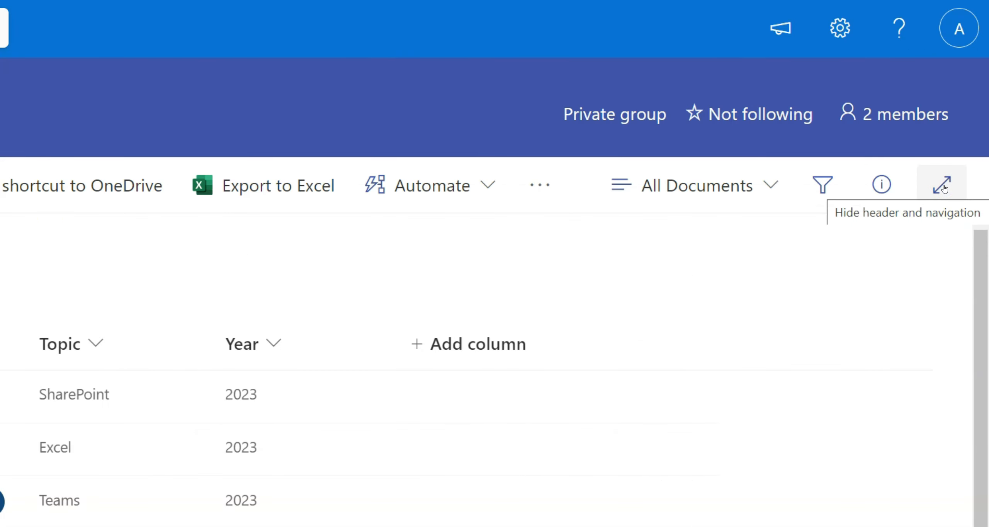
left_click(942, 188)
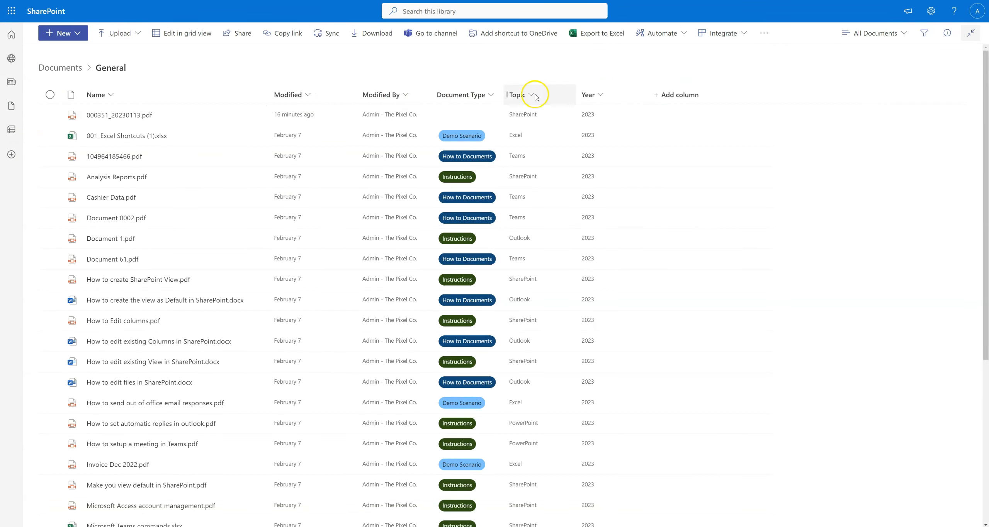
left_click(970, 34)
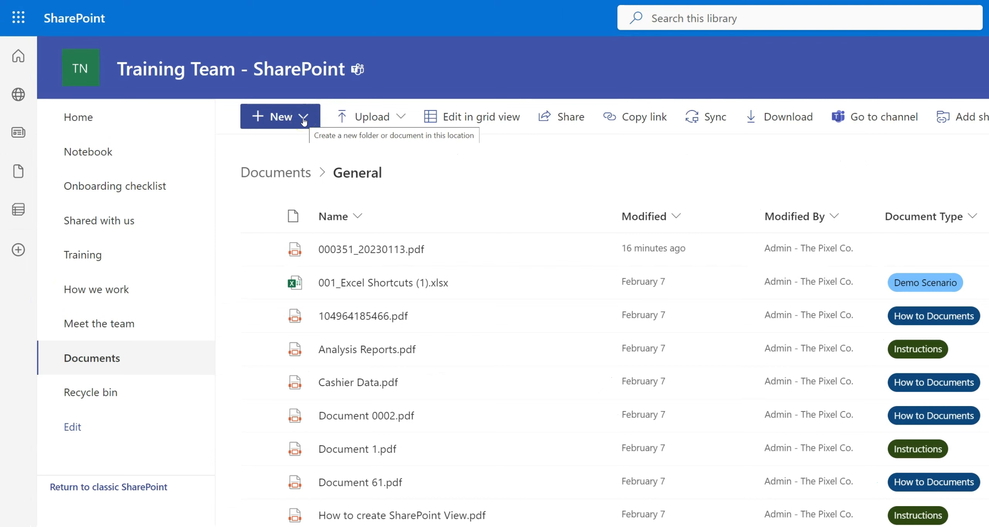
Step: Remove Folder, OneNote notebook, Excel survey, Forms for Excel and Visio drawing from the library's New menu, save, and check the shortened menu
left_click(304, 121)
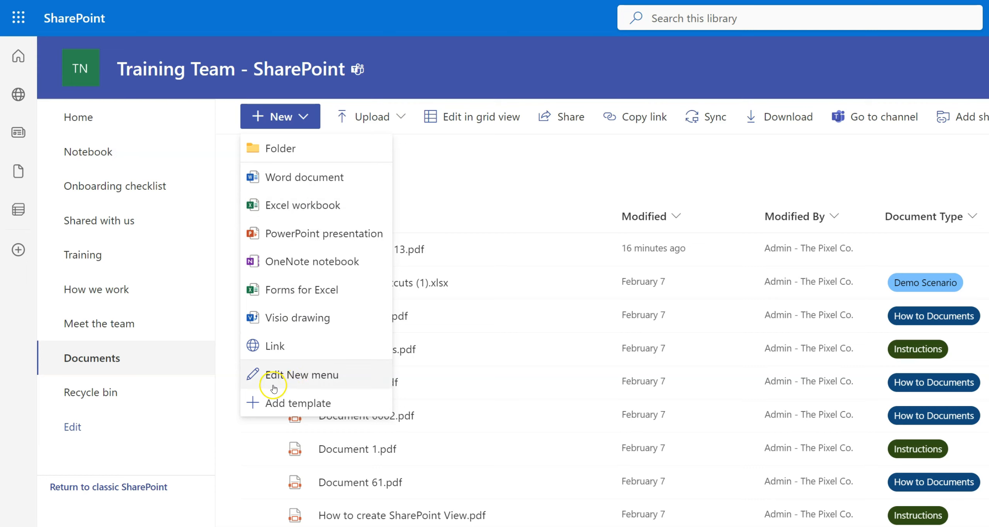
left_click(305, 375)
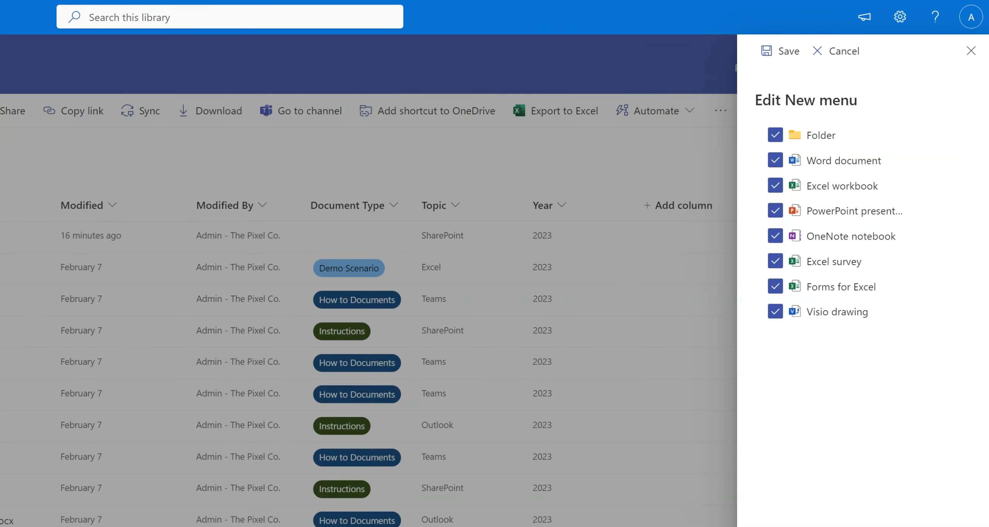
left_click(775, 135)
left_click(773, 265)
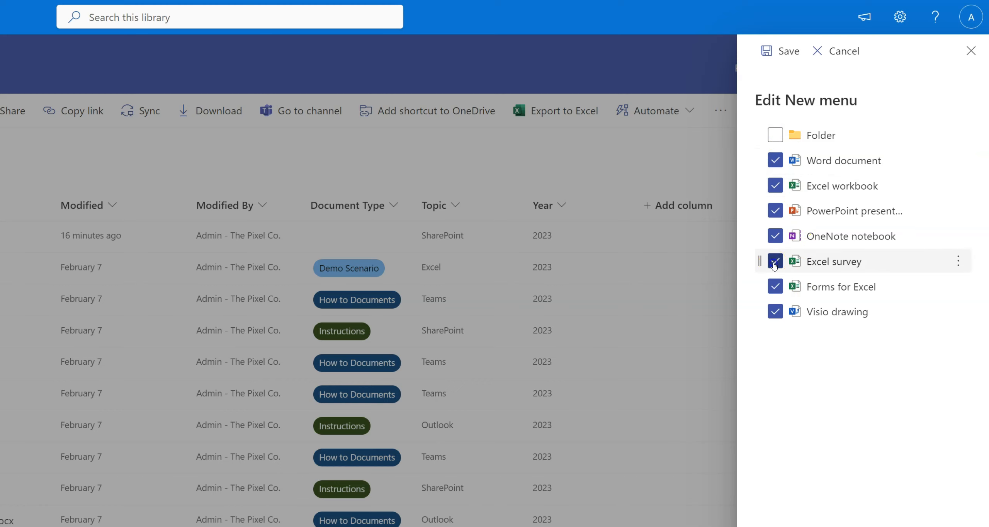
left_click(775, 286)
left_click(774, 314)
left_click(777, 237)
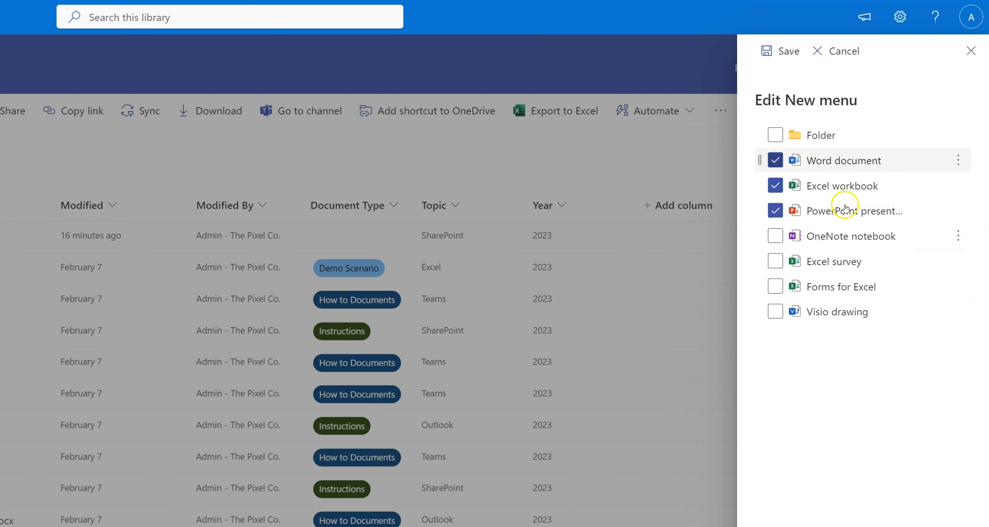
left_click(786, 51)
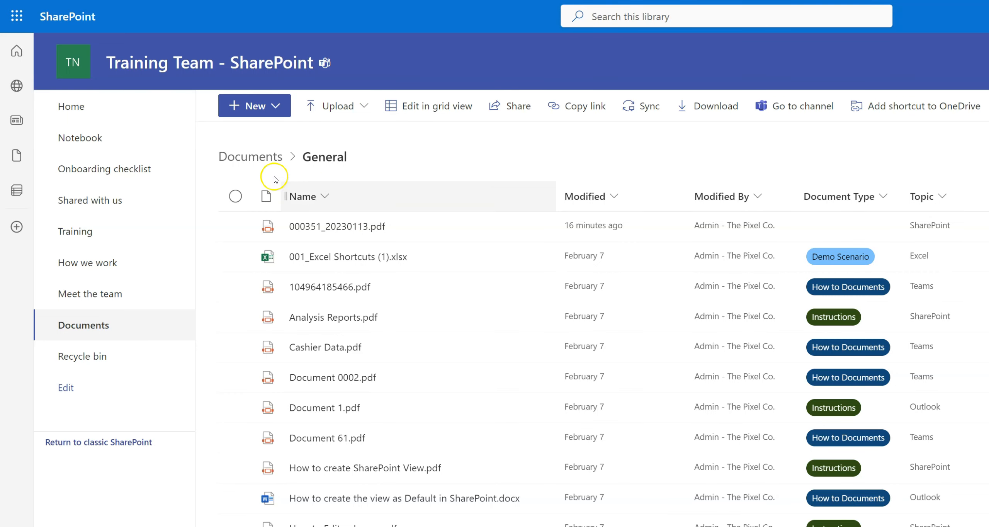
left_click(277, 106)
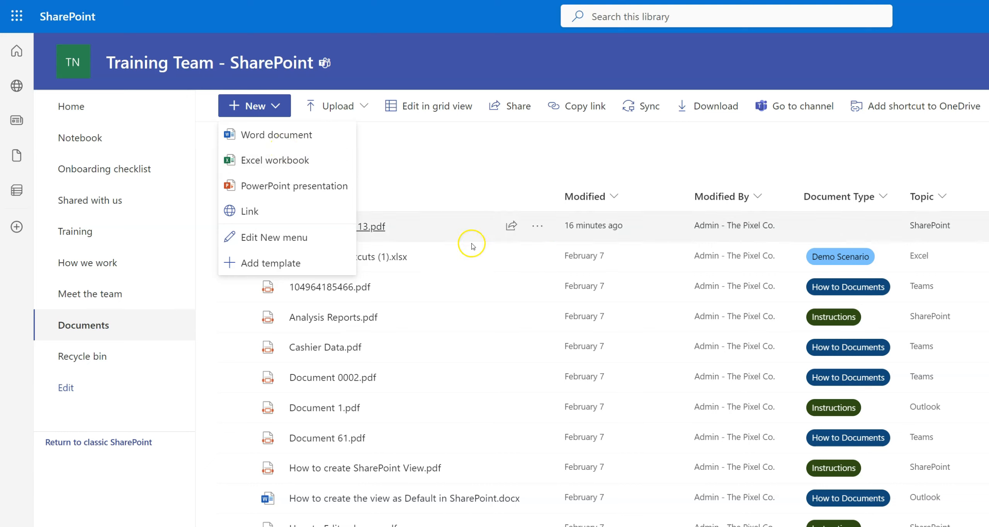
left_click(393, 151)
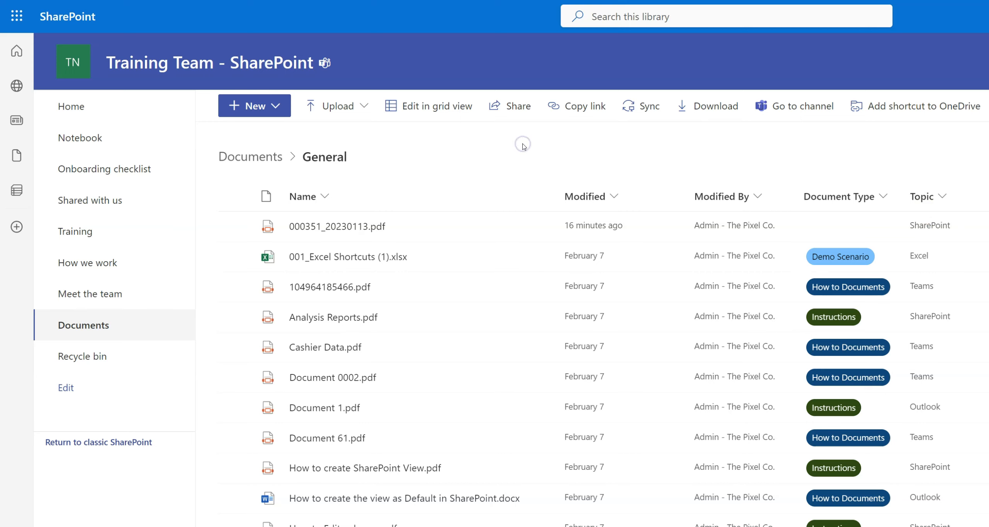
Step: Add the Monthly Conference presentation from the Desktop as a template for new files and start a file from it
left_click(275, 108)
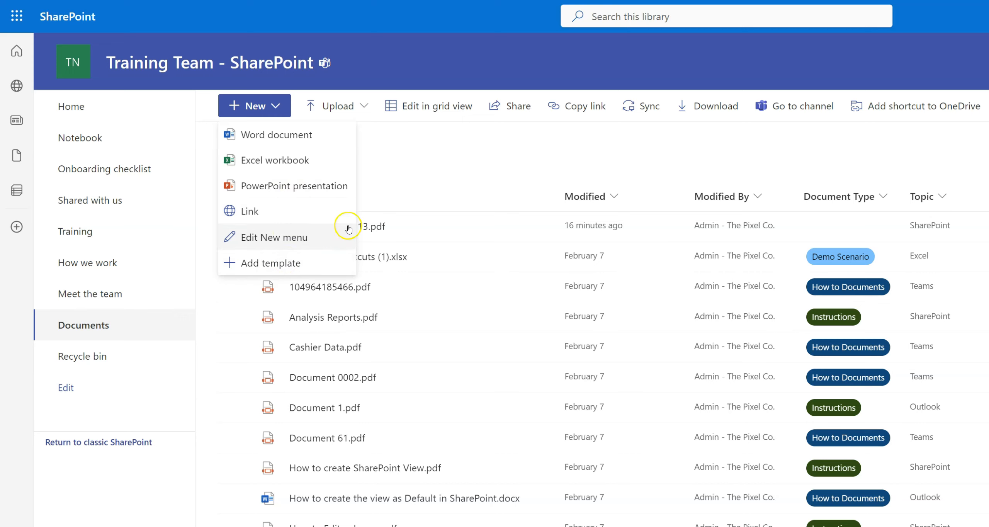
left_click(299, 196)
left_click(286, 265)
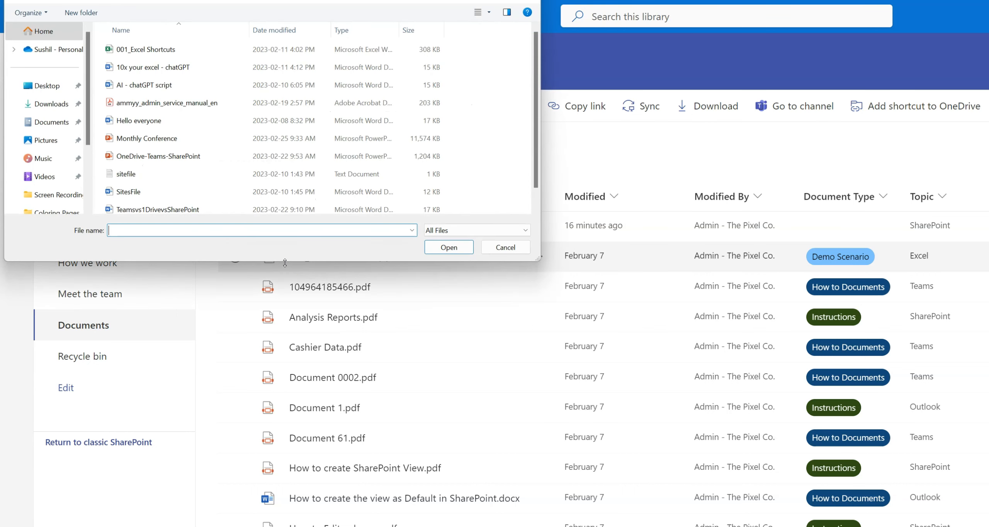
left_click(45, 86)
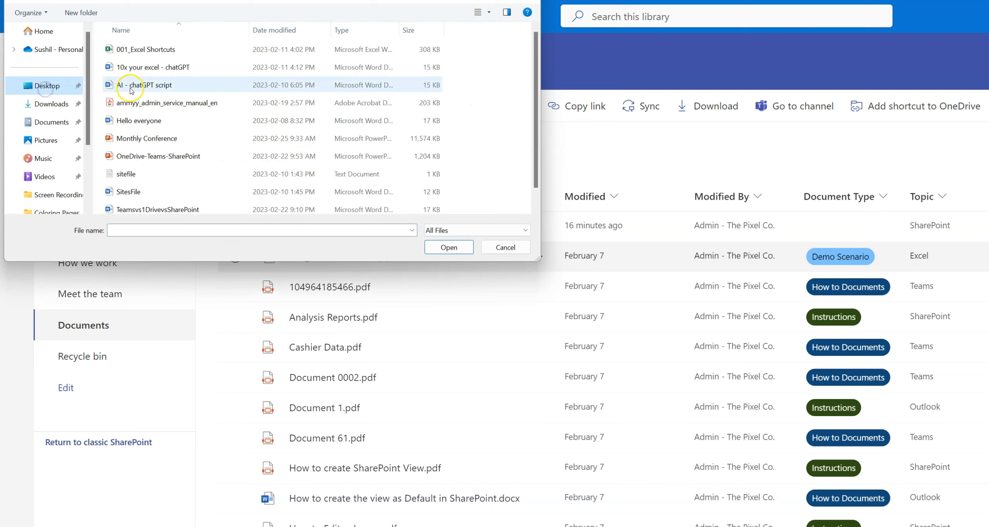
scroll(181, 129, "down", 1)
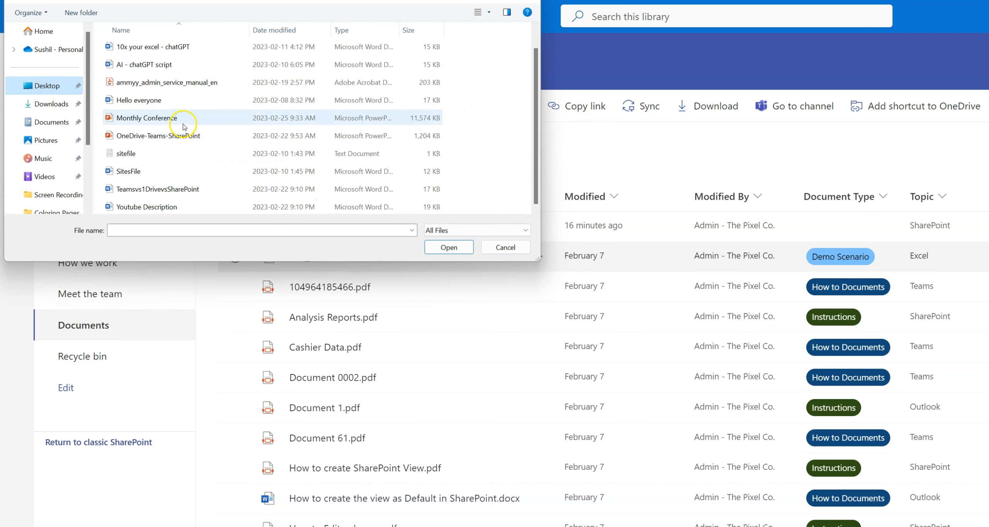
left_click(156, 118)
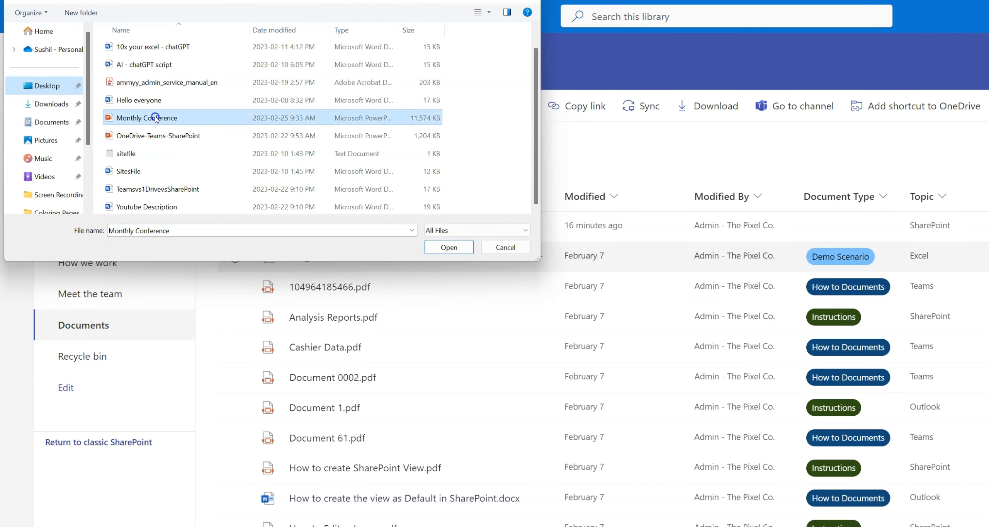
left_click(446, 251)
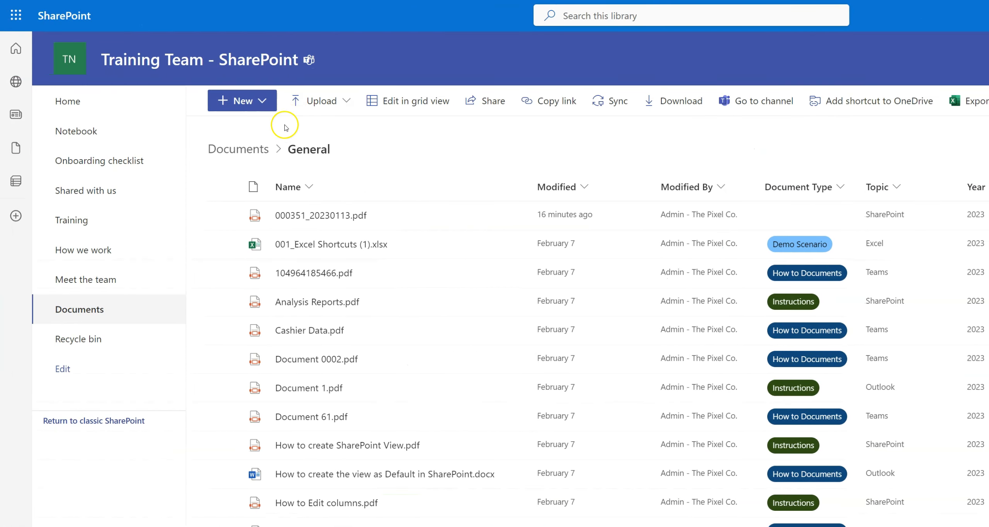
left_click(262, 102)
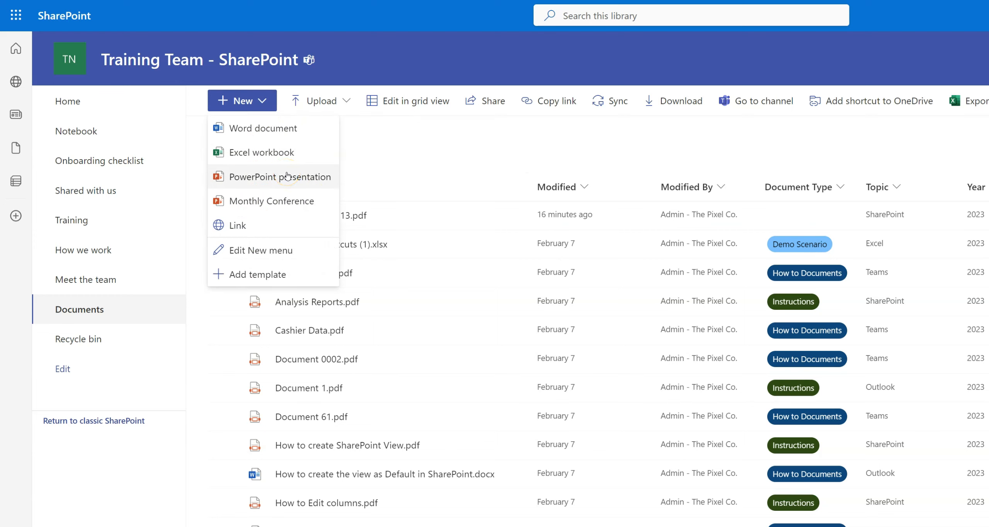
left_click(256, 198)
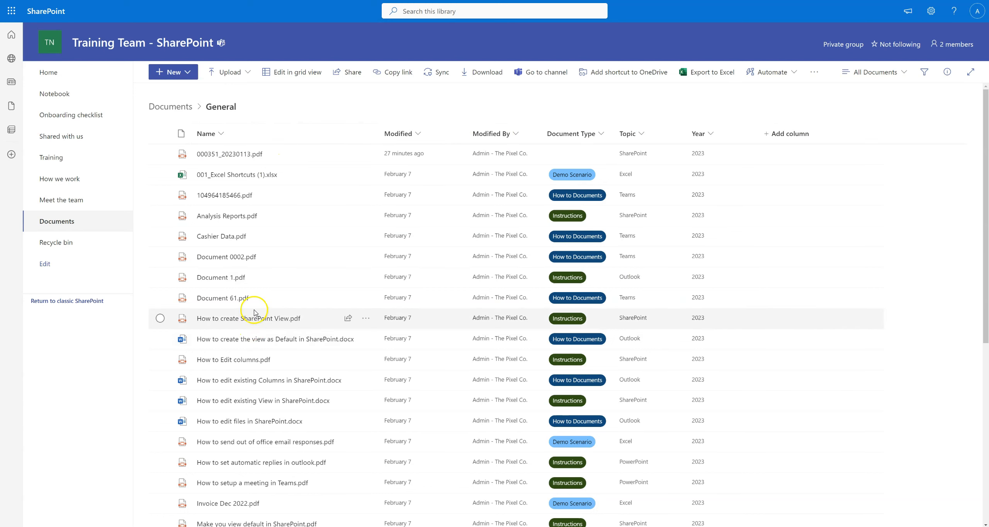
Step: Apply conditional formatting to the Name column and open its formatting rule for editing
mouse_move(255, 297)
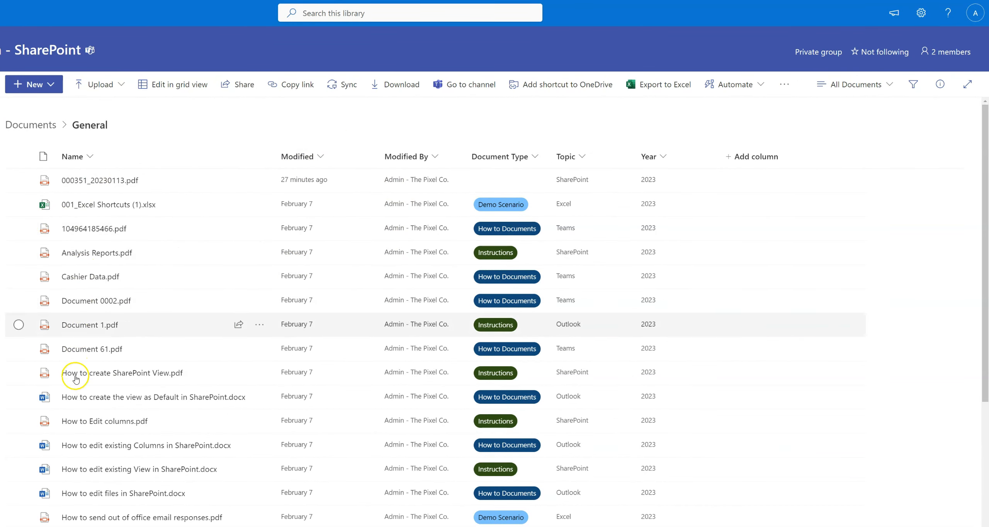
left_click(91, 157)
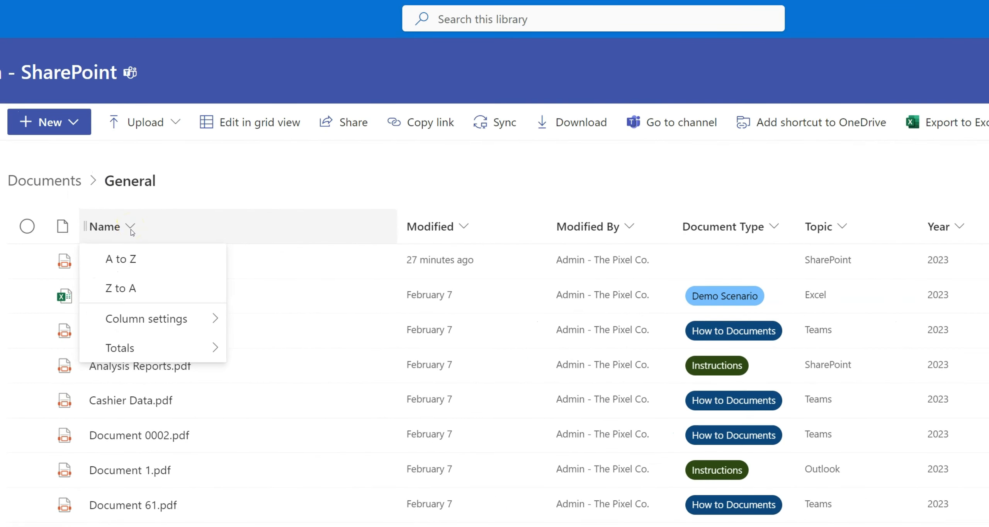
mouse_move(186, 323)
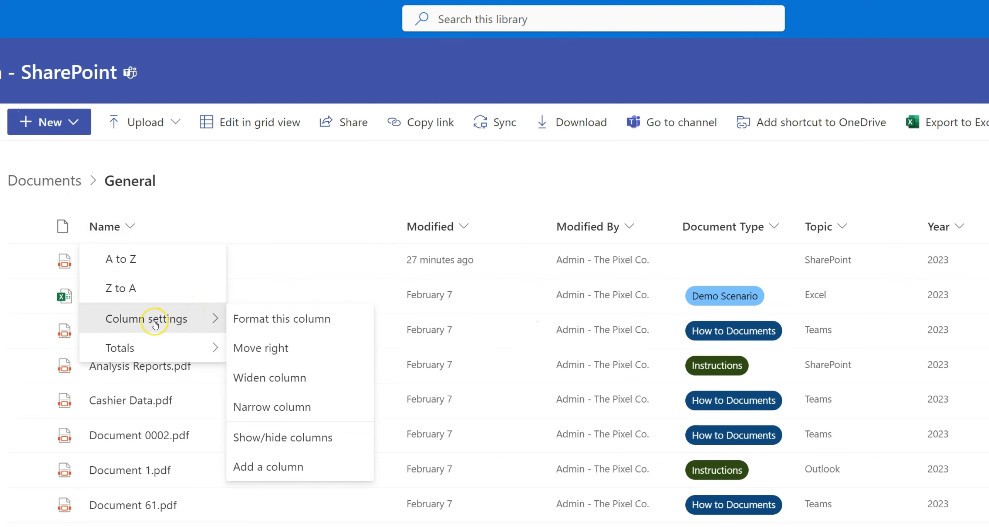
left_click(266, 319)
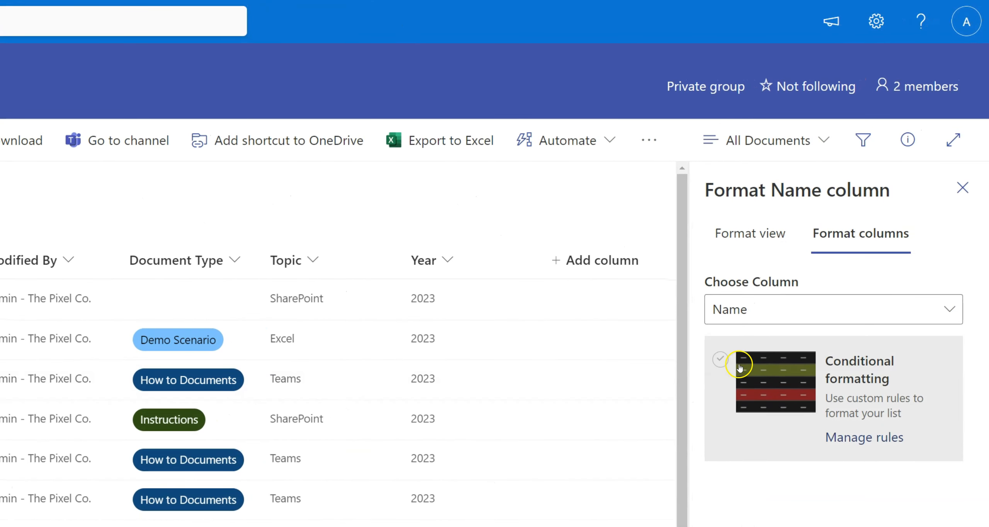
left_click(948, 311)
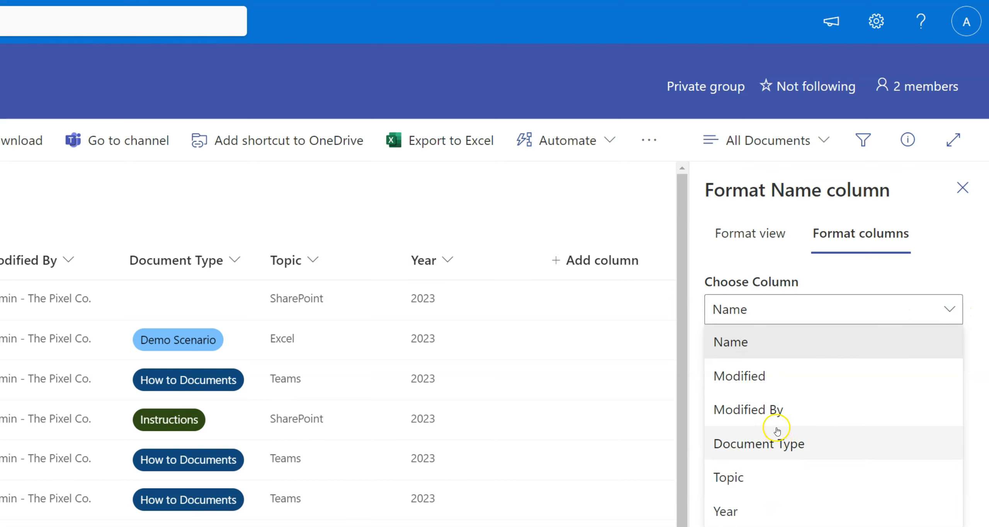
left_click(745, 341)
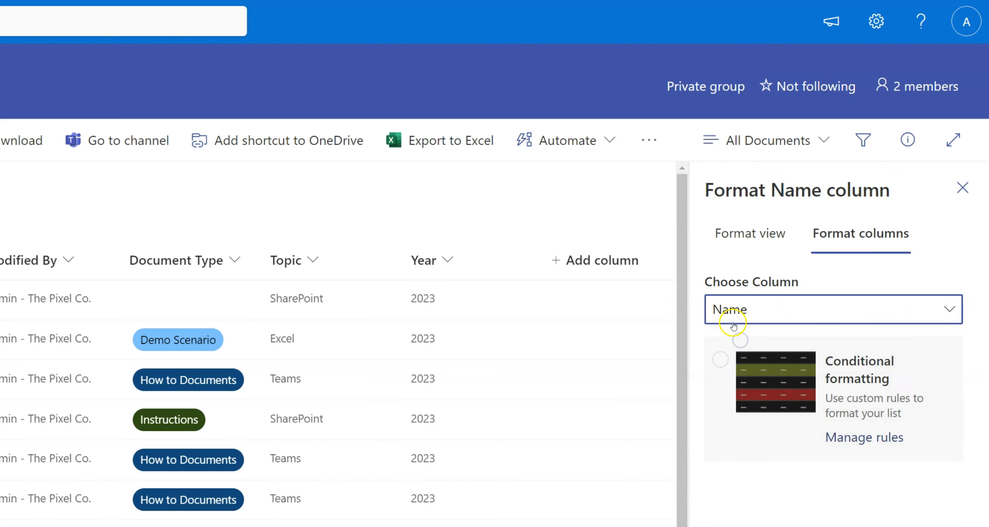
left_click(722, 362)
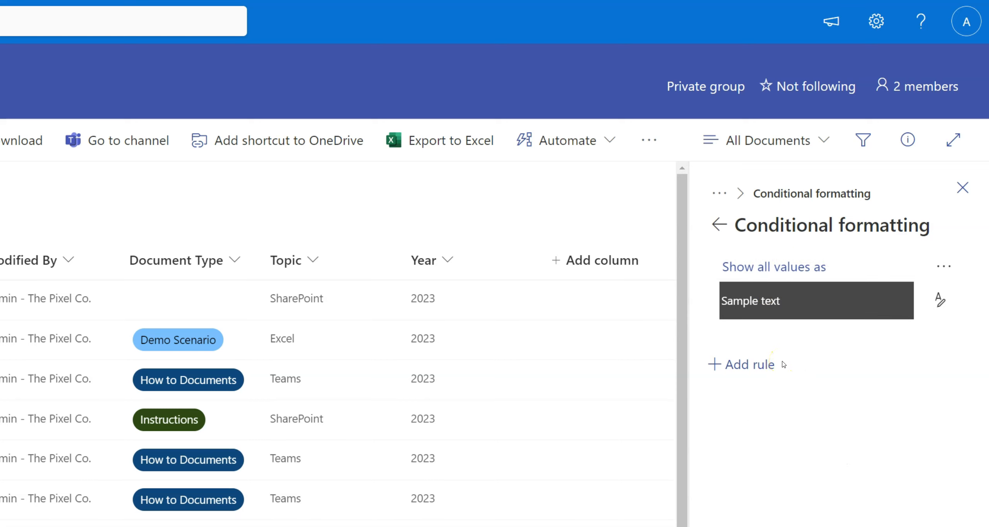
left_click(780, 266)
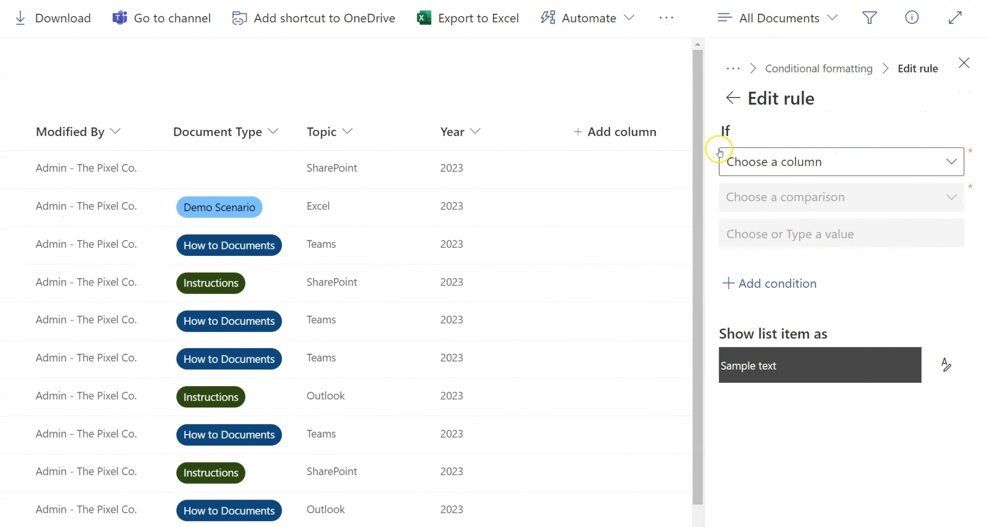
Step: Set the rule's condition to Document Type is equal to Demo Scenario
left_click(952, 163)
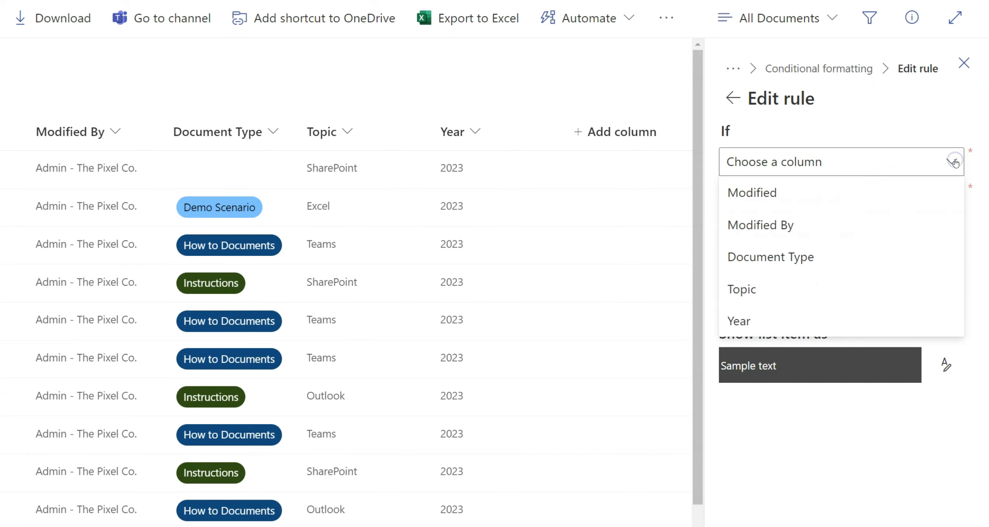
left_click(760, 262)
left_click(951, 195)
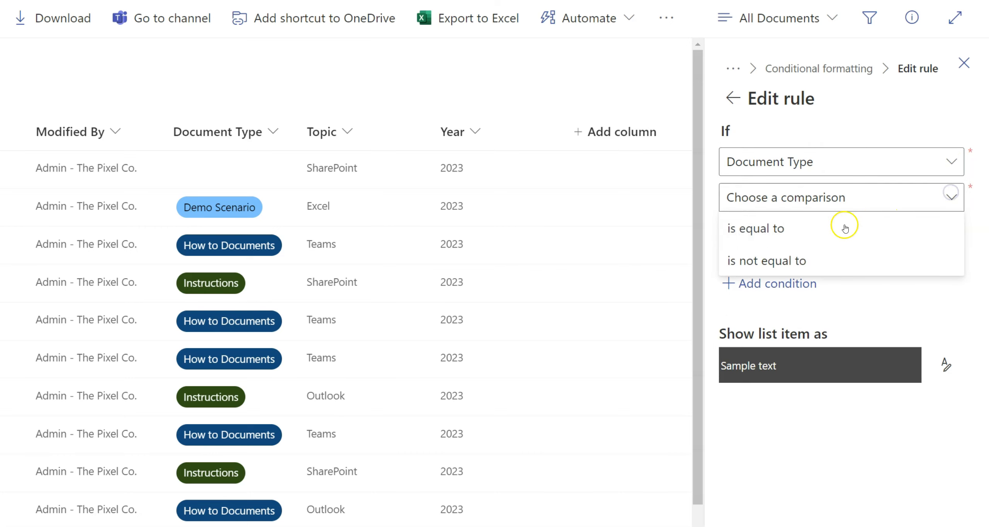
left_click(757, 228)
left_click(952, 232)
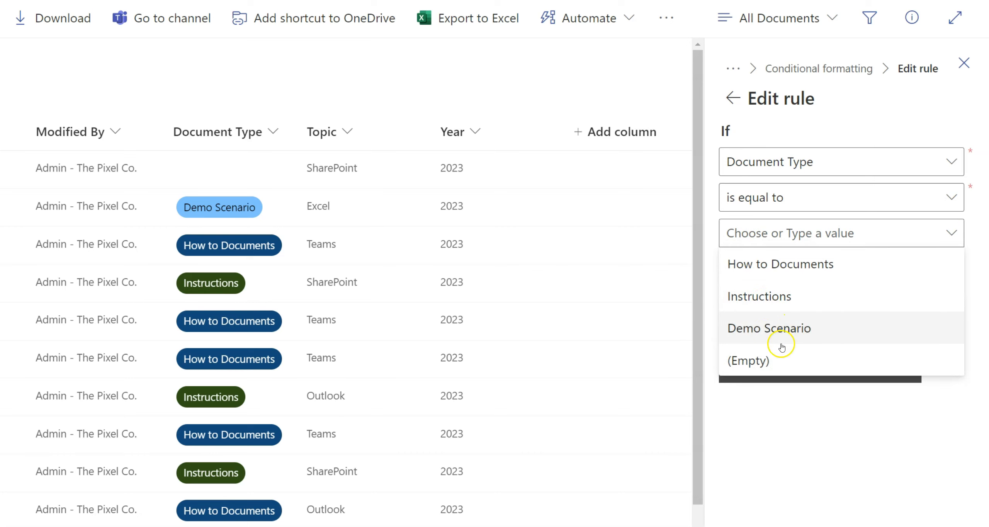
left_click(776, 328)
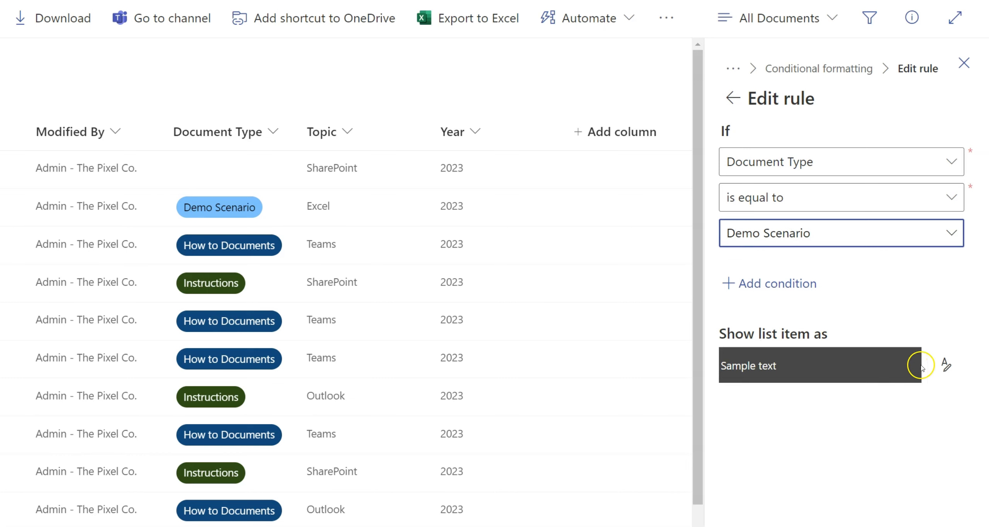
Step: Give the rule a dark teal fill, save it, close the formatting pane and review the highlighted file names
left_click(946, 365)
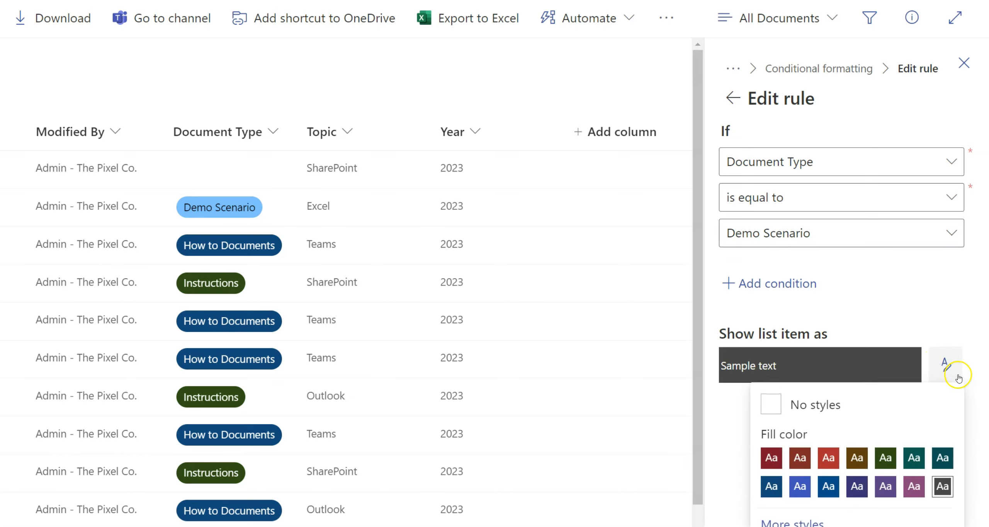
left_click(918, 458)
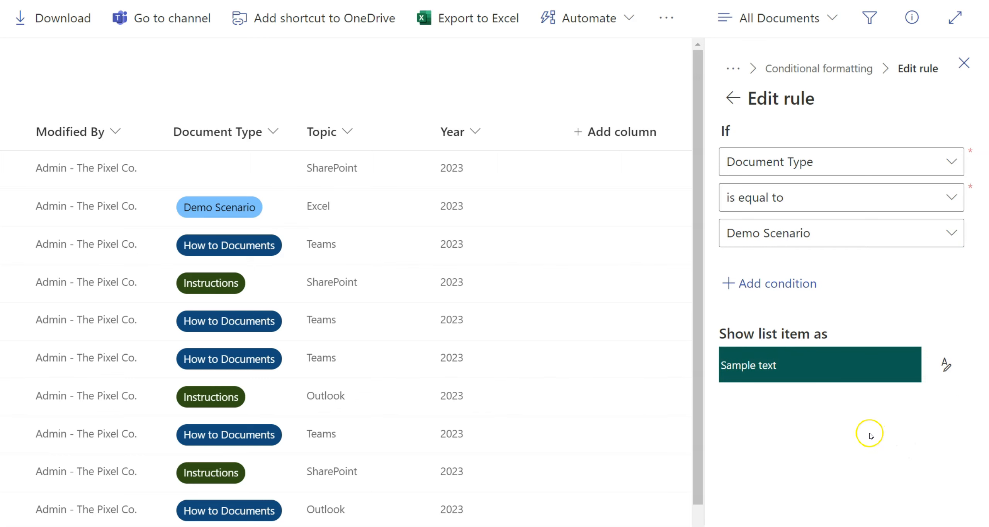
scroll(868, 432, "down", 10)
left_click(738, 498)
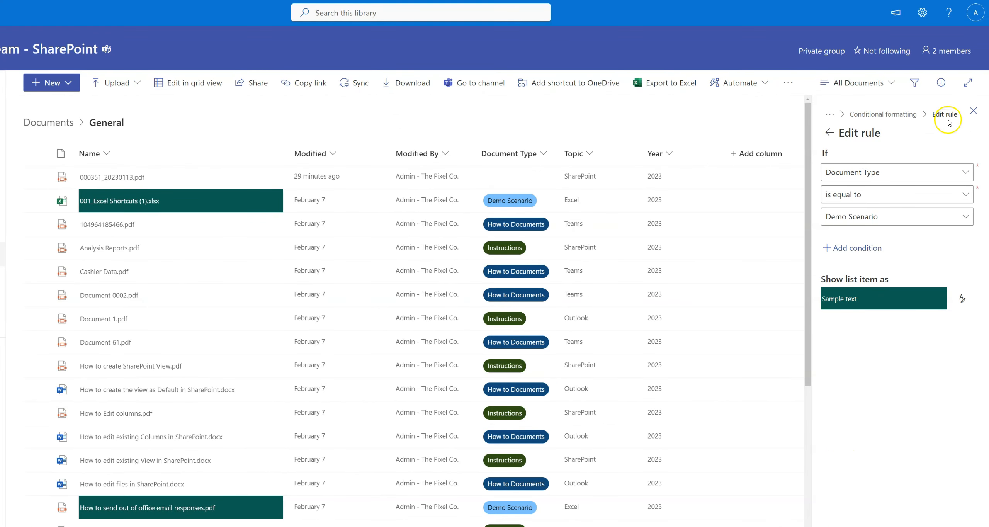
left_click(973, 110)
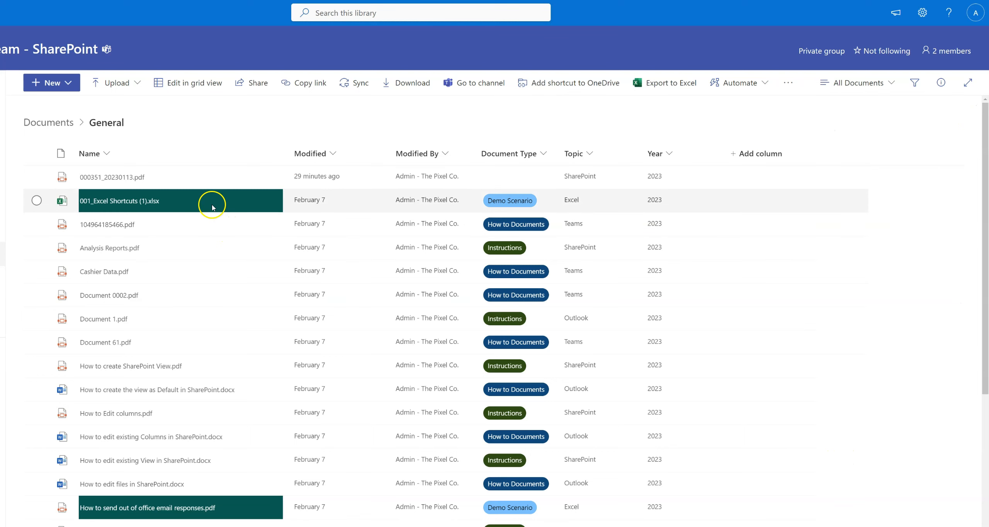
scroll(205, 282, "down", 5)
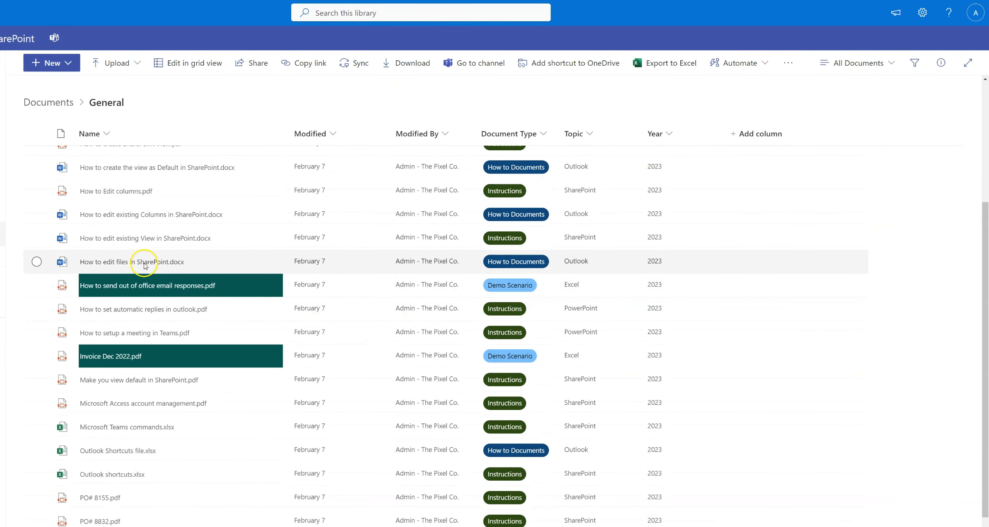
Step: Remove the Demo Scenario value from the Document Type property of 001_Excel Shortcuts (1).xlsx, close its properties and deselect the file
scroll(191, 309, "up", 5)
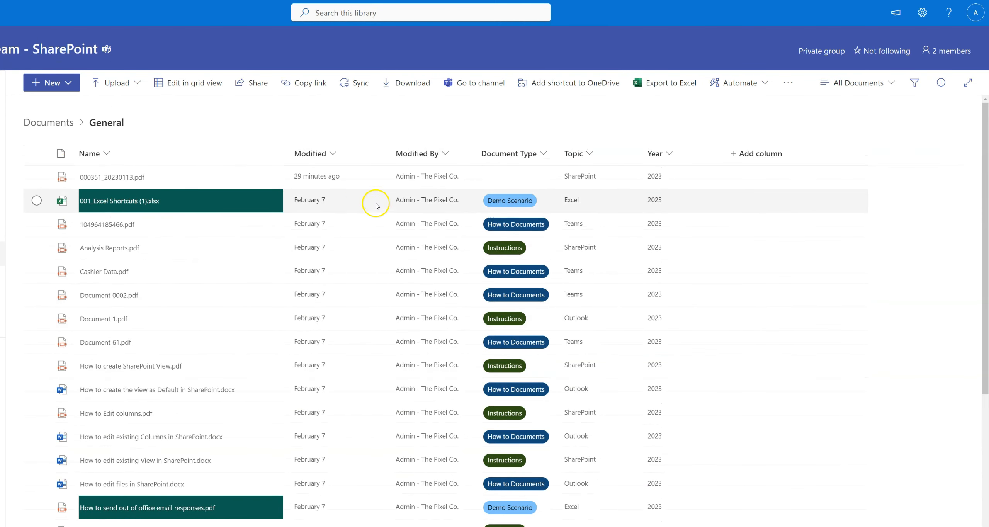
left_click(37, 200)
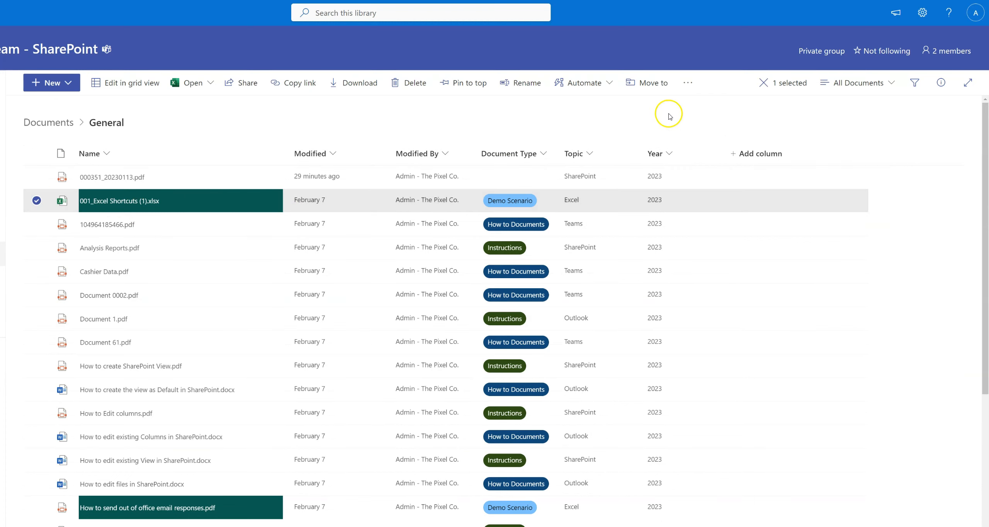
left_click(687, 82)
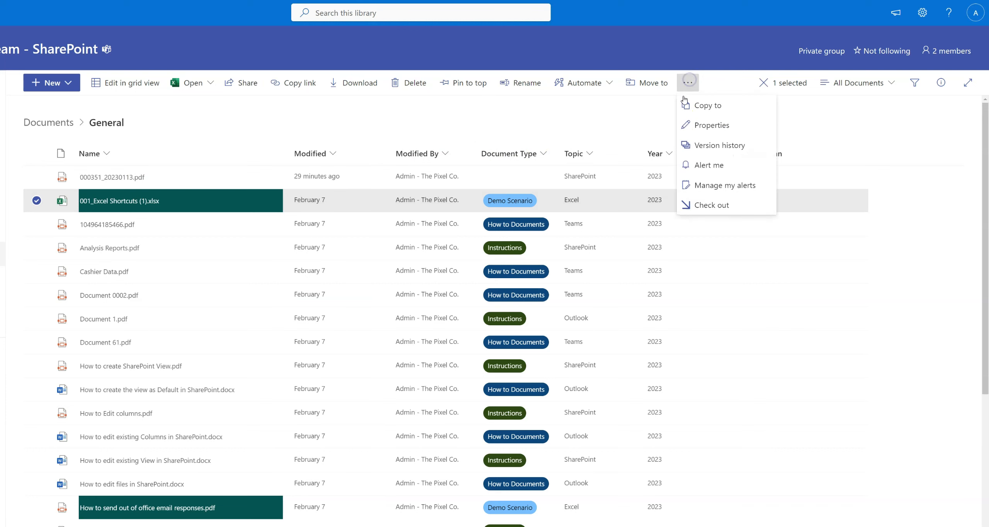
left_click(707, 126)
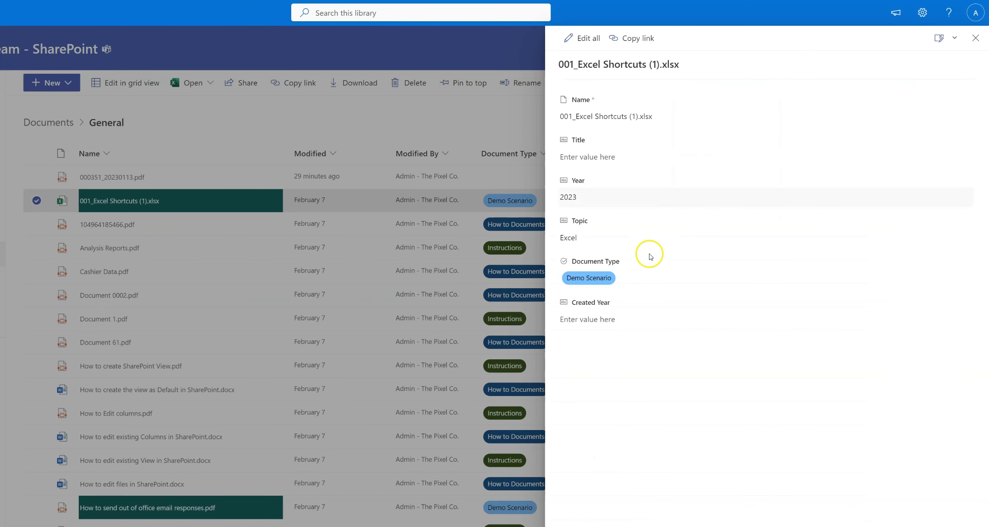
left_click(632, 276)
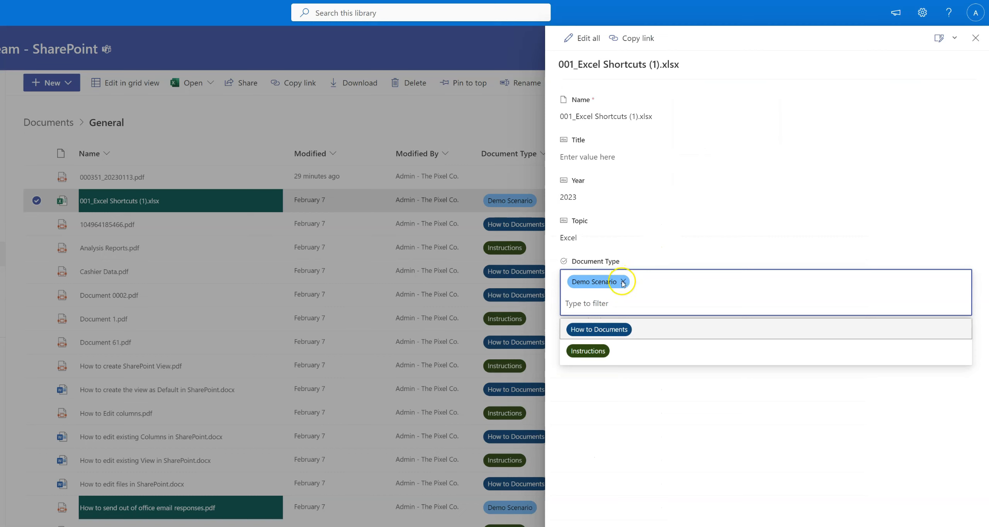
left_click(623, 283)
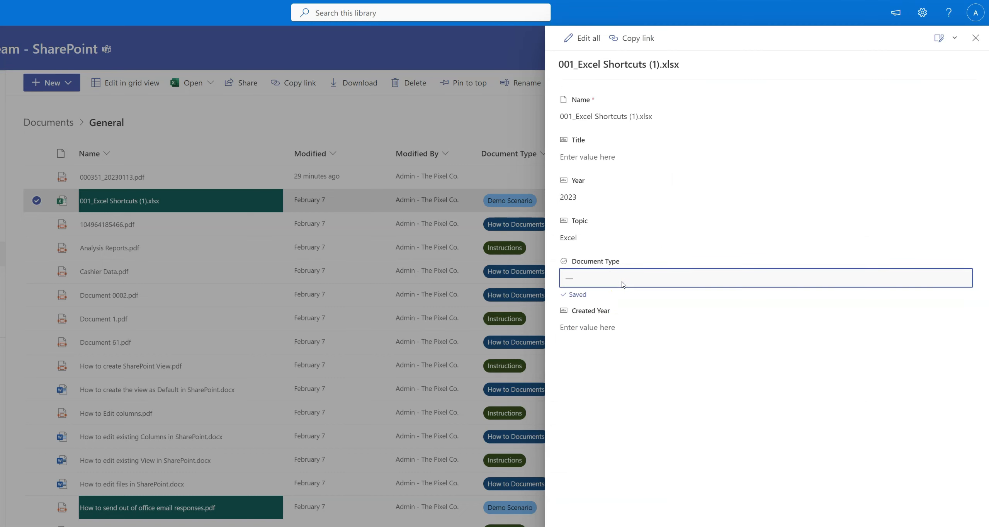
left_click(976, 38)
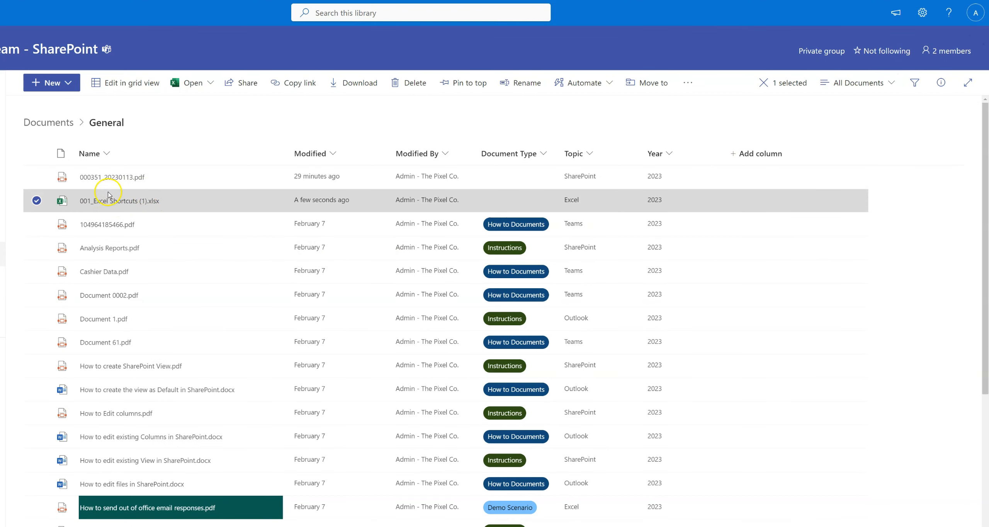
left_click(216, 123)
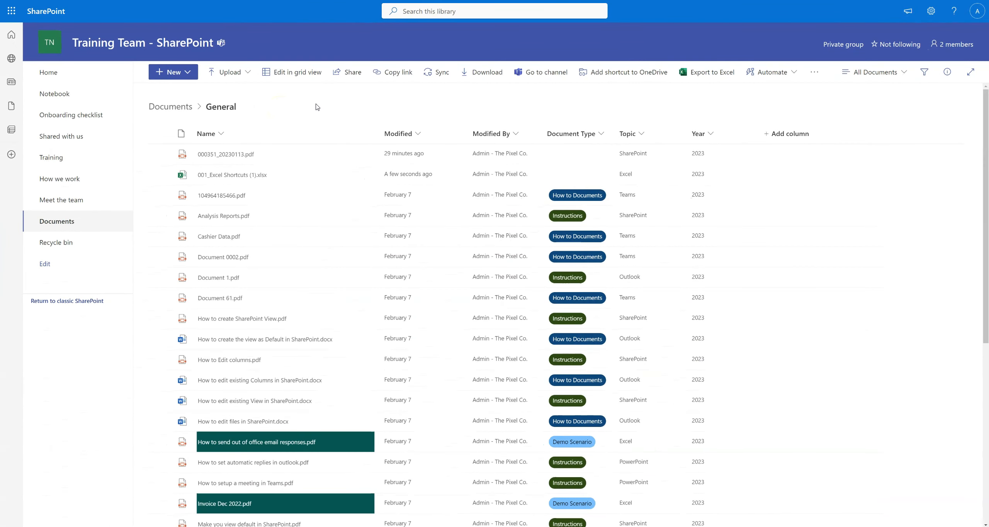
left_click(318, 106)
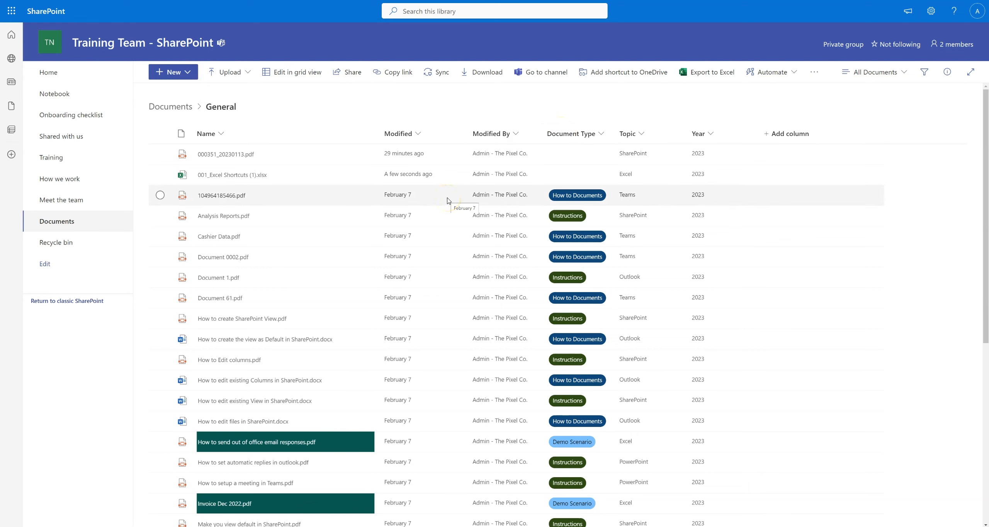
scroll(443, 197, "down", 2)
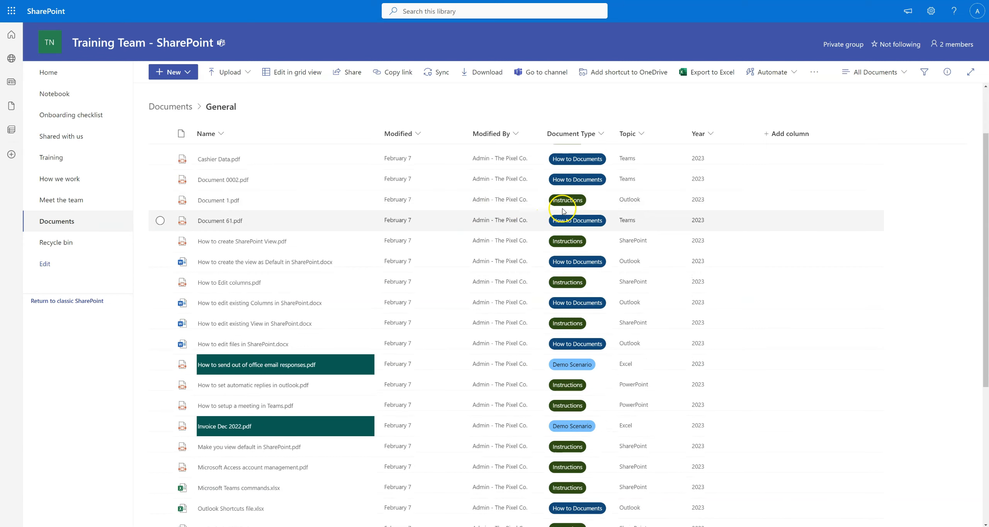
scroll(571, 214, "up", 2)
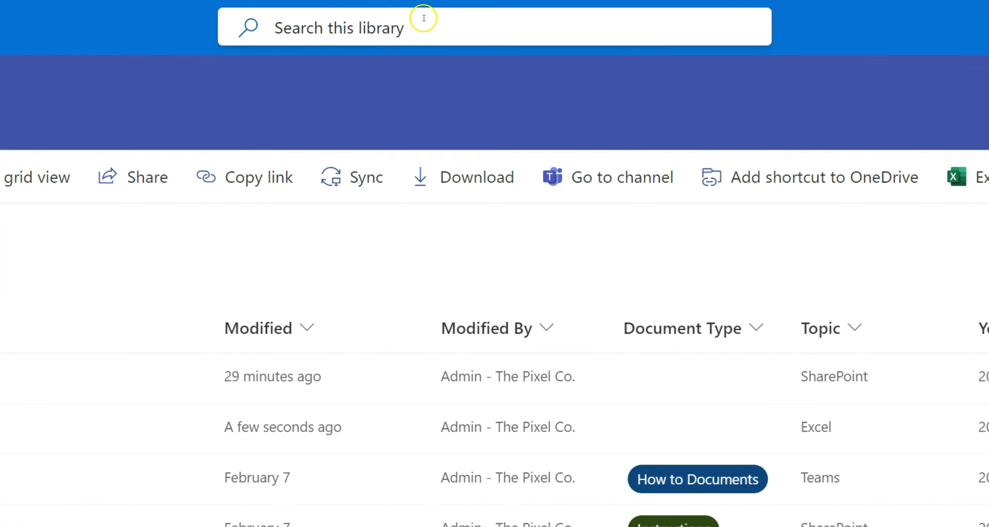
Step: Search the document library for Instructions
left_click(443, 25)
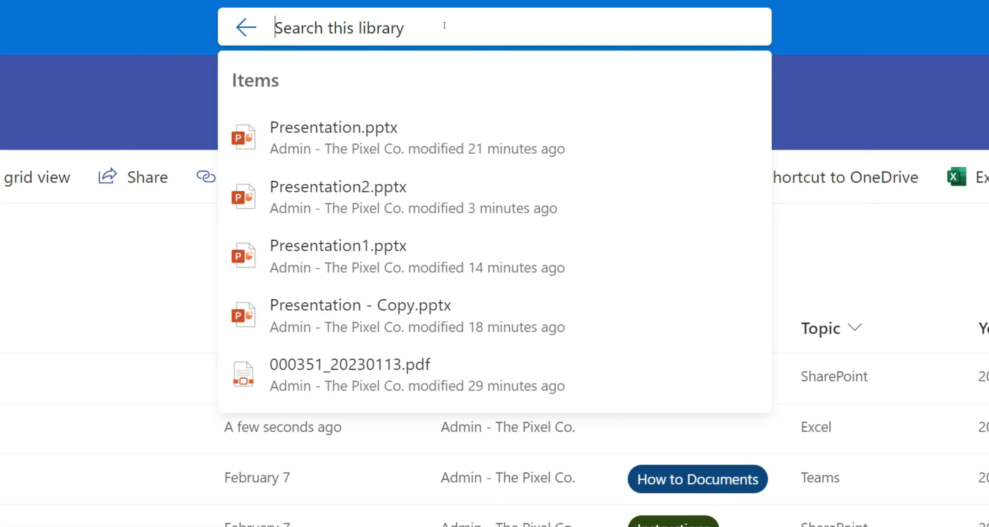
type("In")
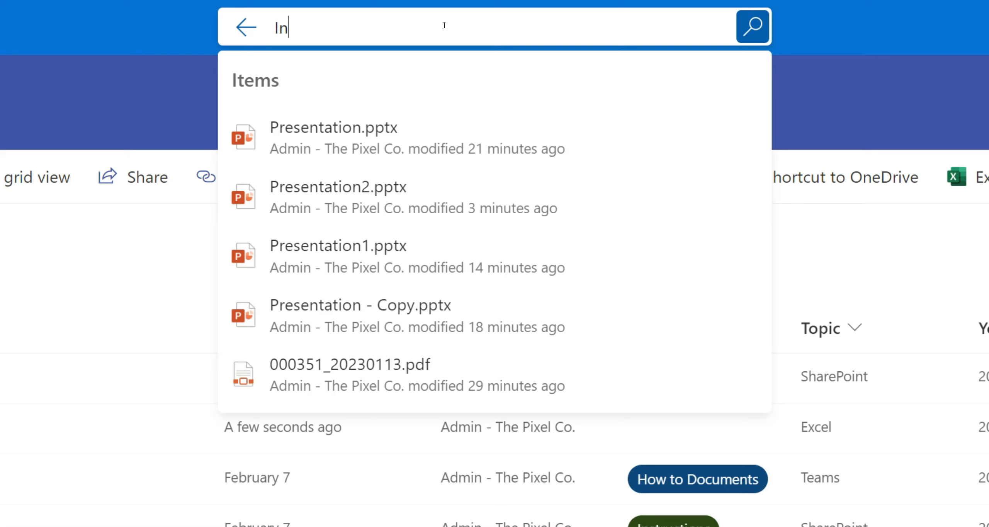
type("structions")
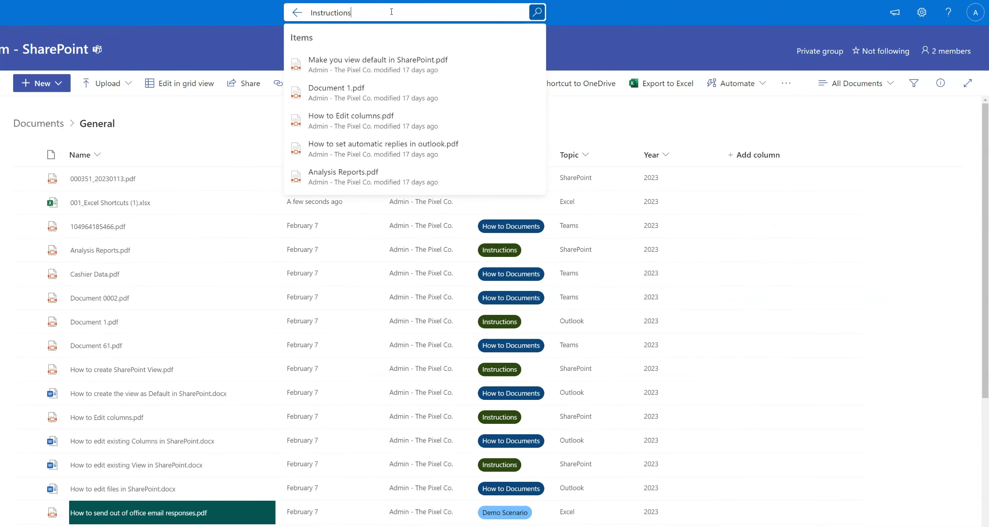
key("Return")
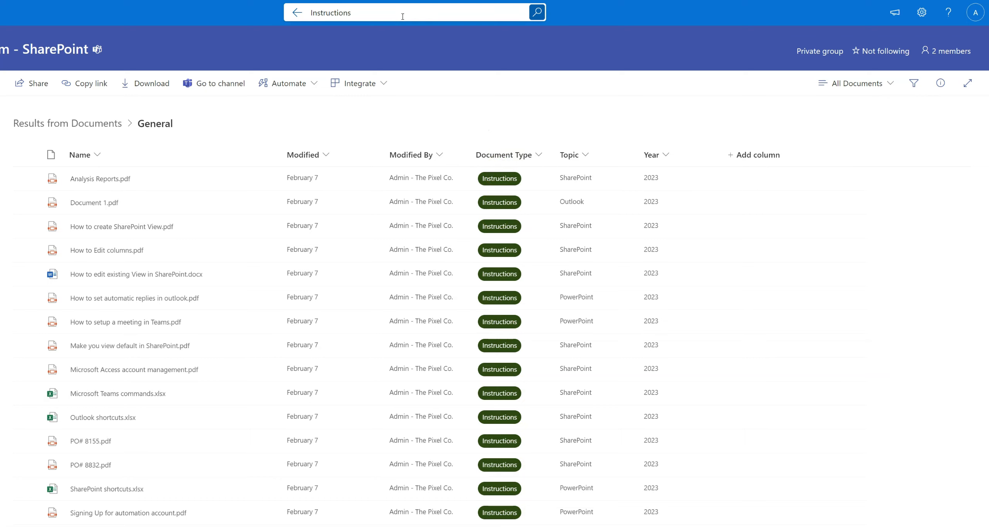
Step: Clear the Instructions search and return to the full file list of the General folder
left_click(405, 13)
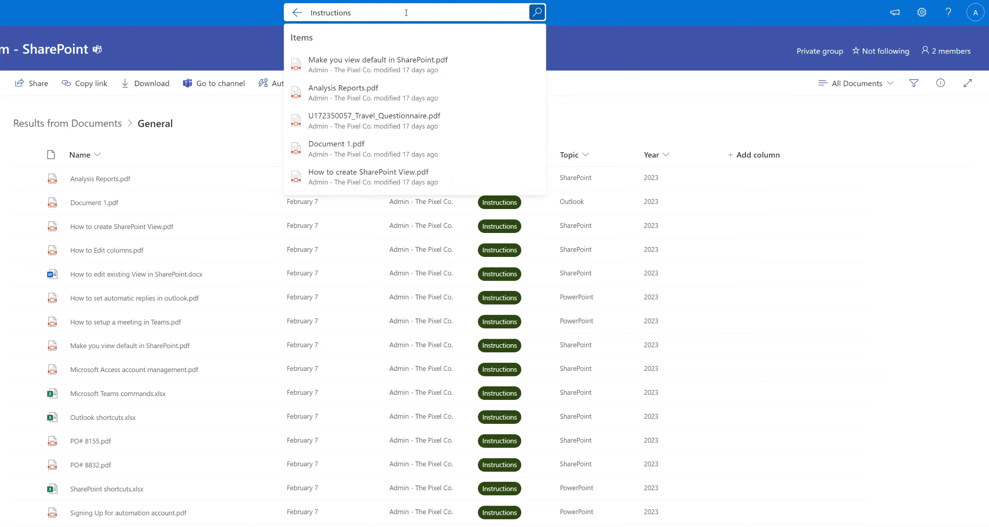
key("BackSpace")
key("BackSpace")
key("BackSpace")
key("BackSpace")
key("BackSpace")
key("BackSpace")
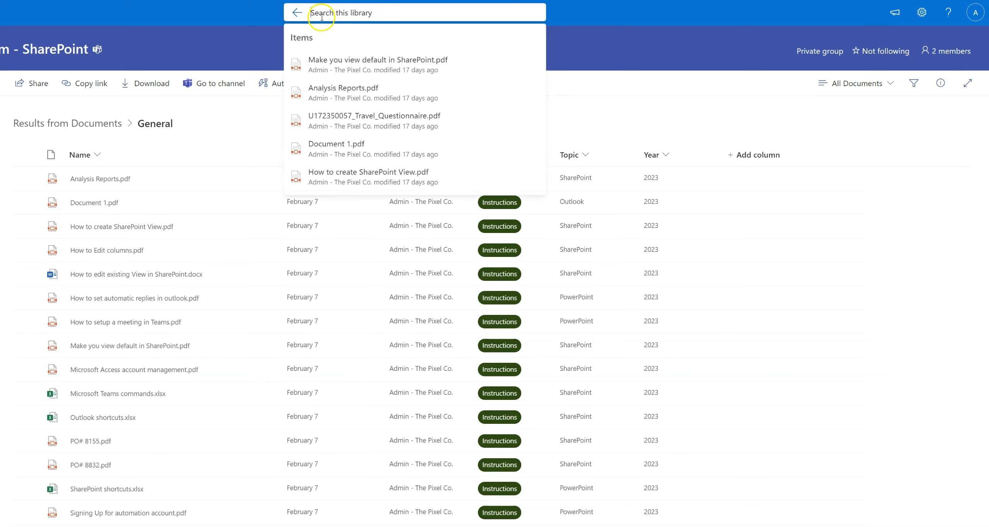
left_click(597, 110)
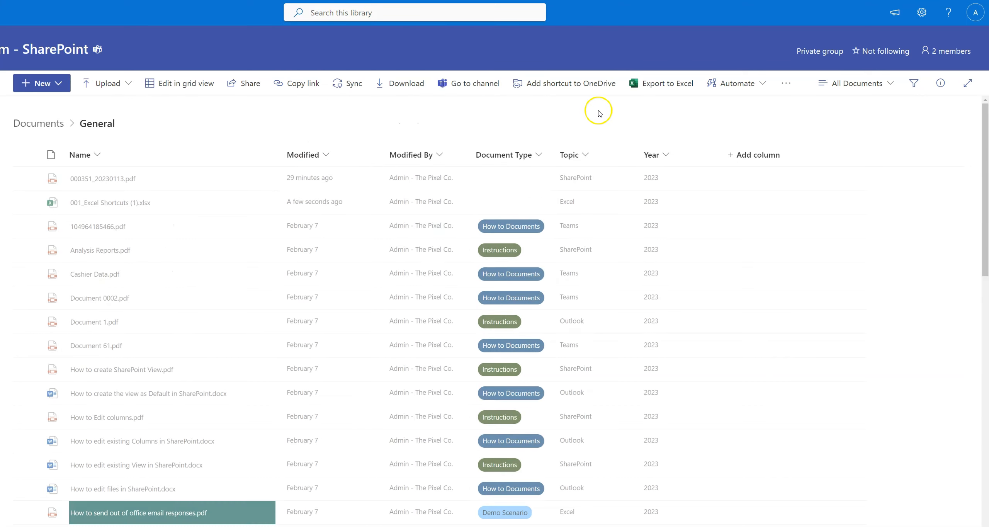
left_click(441, 118)
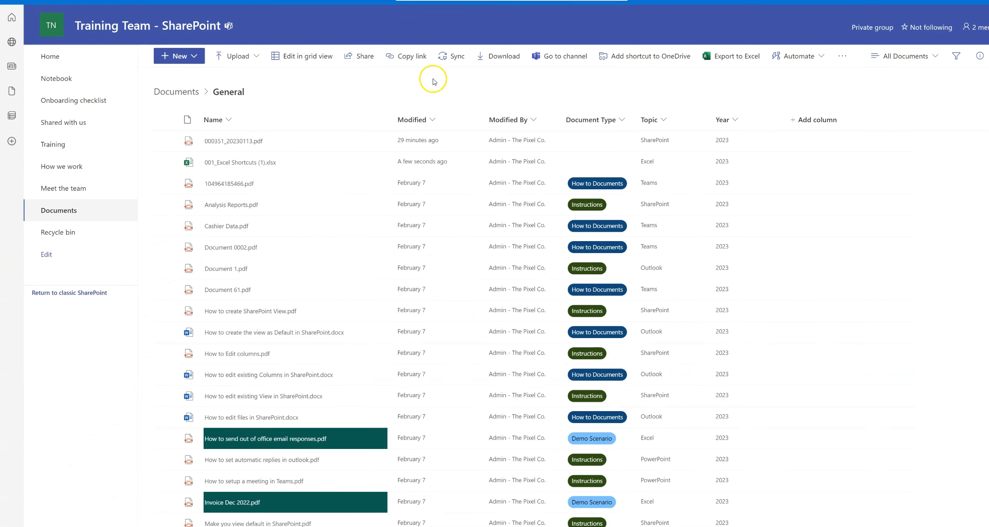
left_click(381, 79)
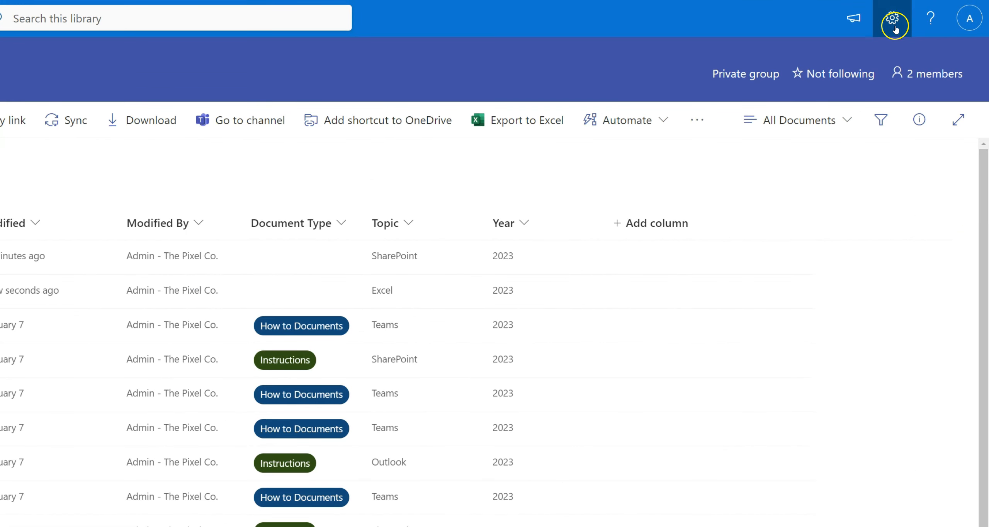
Step: Go to the full settings of the Documents library and open its list name, description and navigation settings
left_click(893, 27)
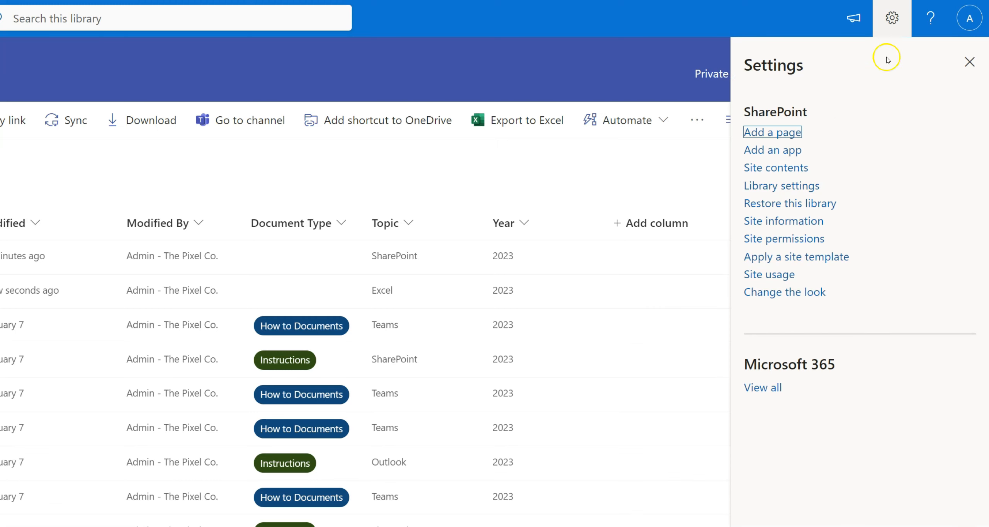
left_click(763, 189)
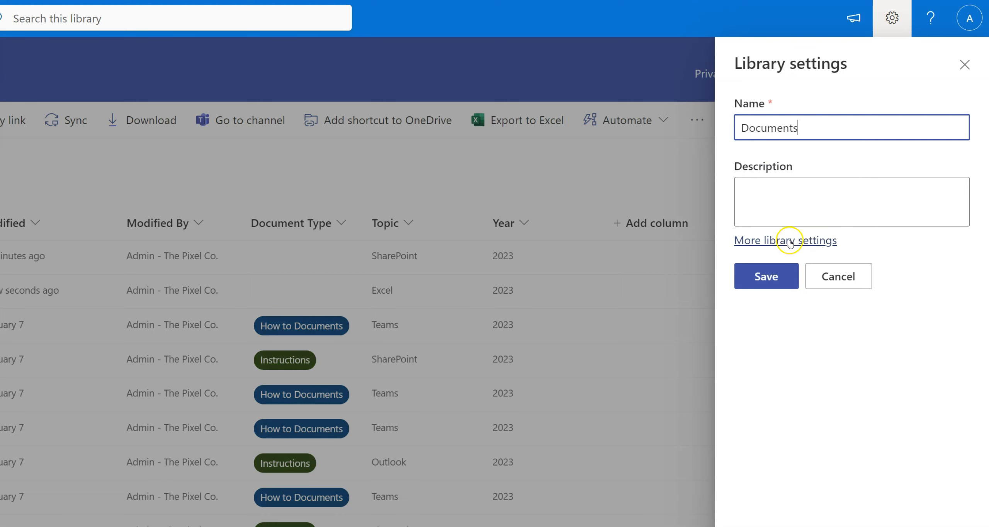
left_click(778, 241)
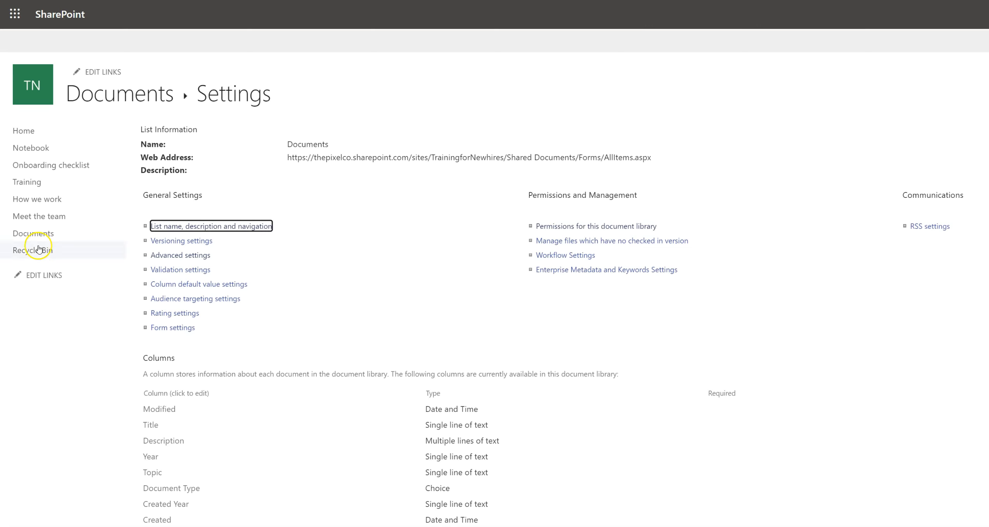
left_click(187, 231)
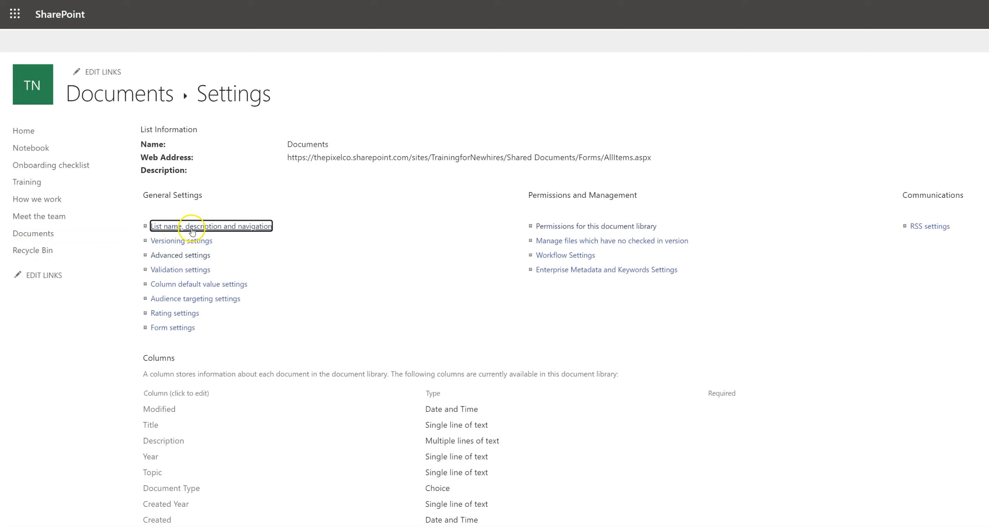
left_click(214, 226)
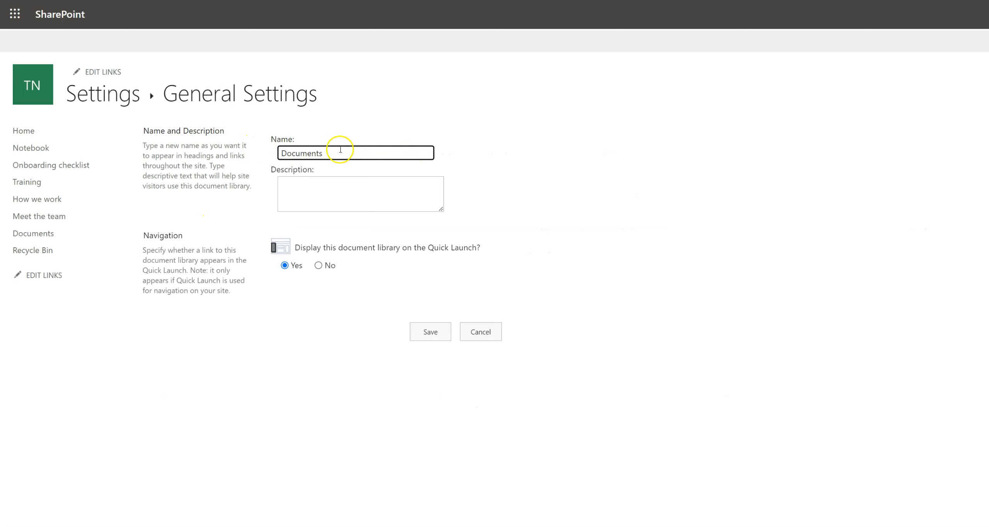
Step: Rename the document library to Working Documents and save the general settings
left_click(334, 153)
key("Left")
key("Left")
key("Left")
key("Left")
key("Left")
key("Left")
key("Left")
key("Left")
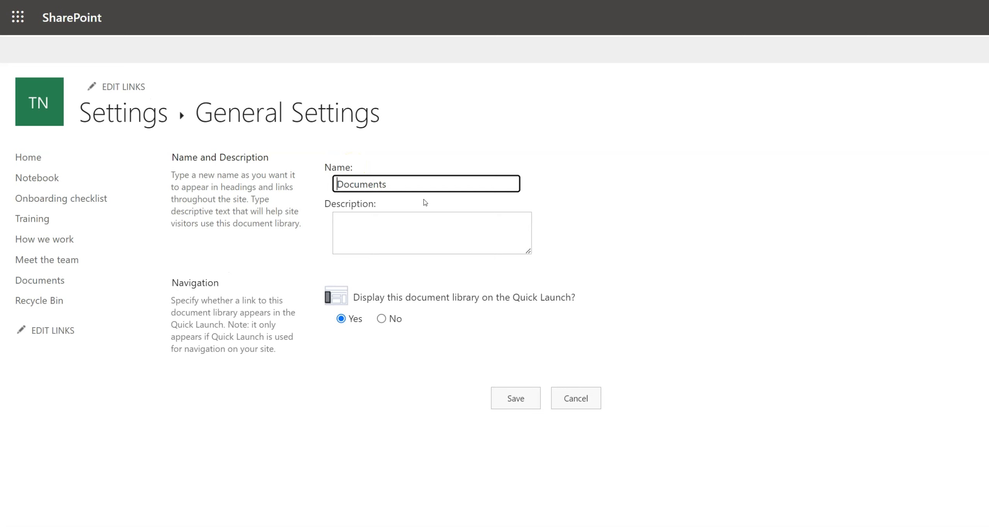
type("Working")
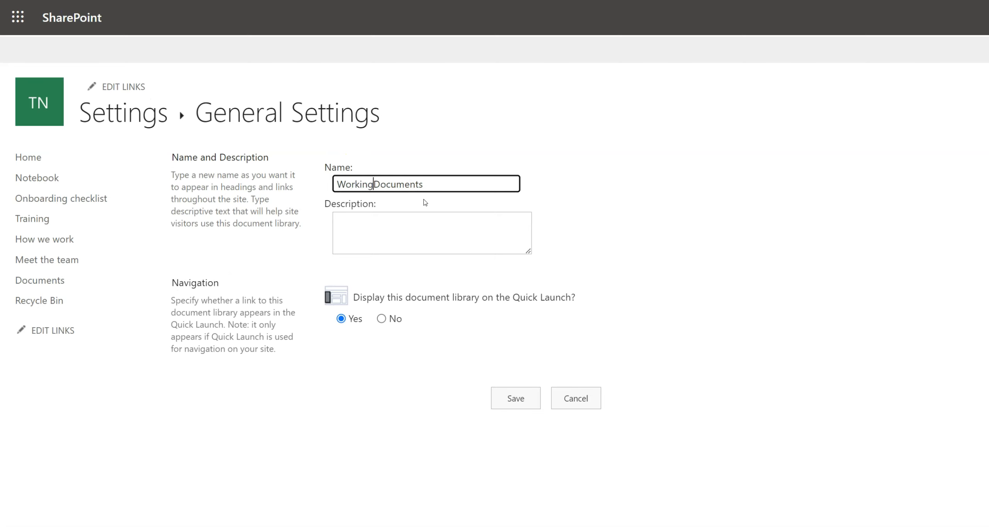
left_click_drag(533, 304, 535, 307)
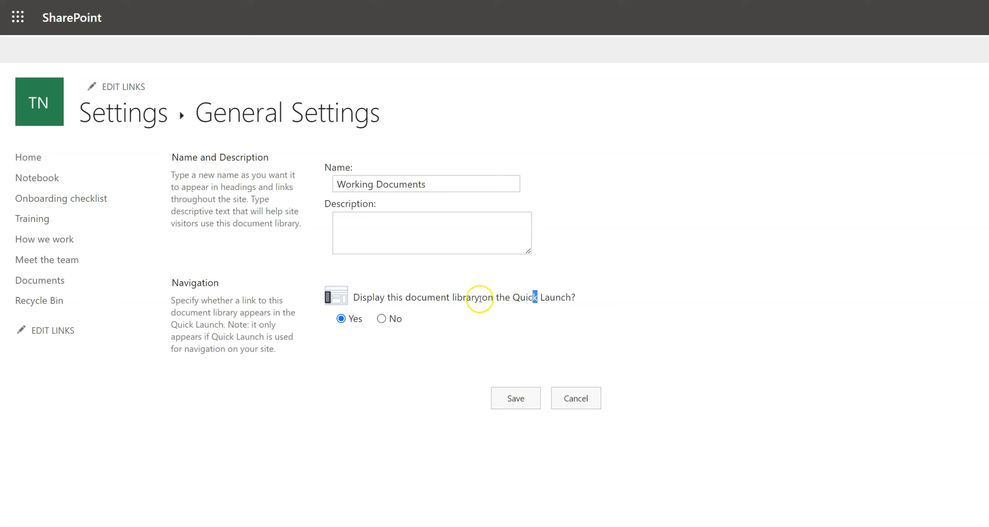
left_click(535, 322)
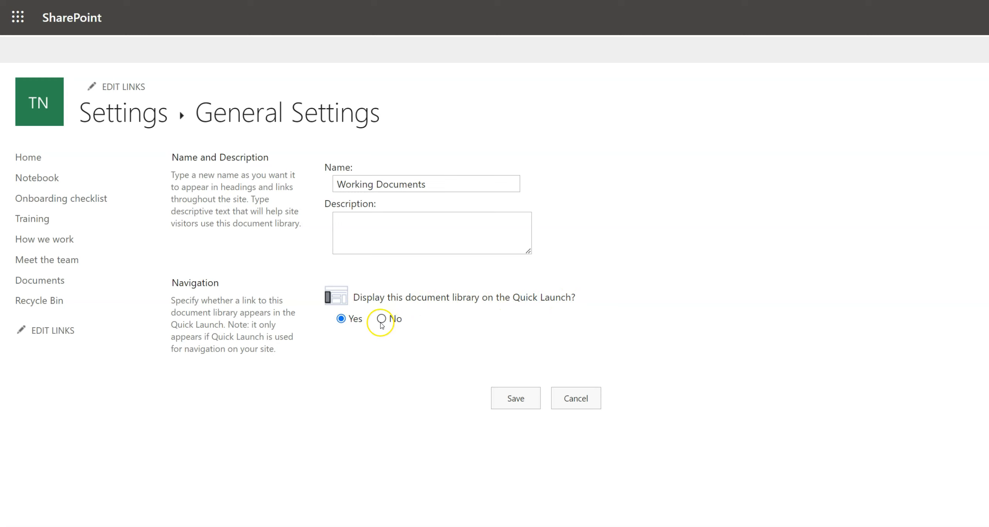
left_click(521, 398)
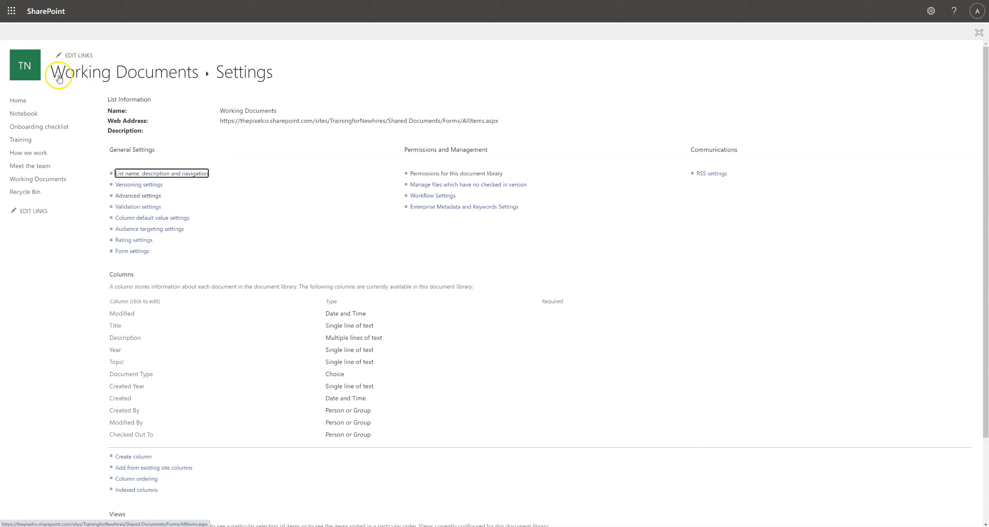
Step: Open the Working Documents library from the site's navigation and check its new name there and in the folder path
left_click(30, 180)
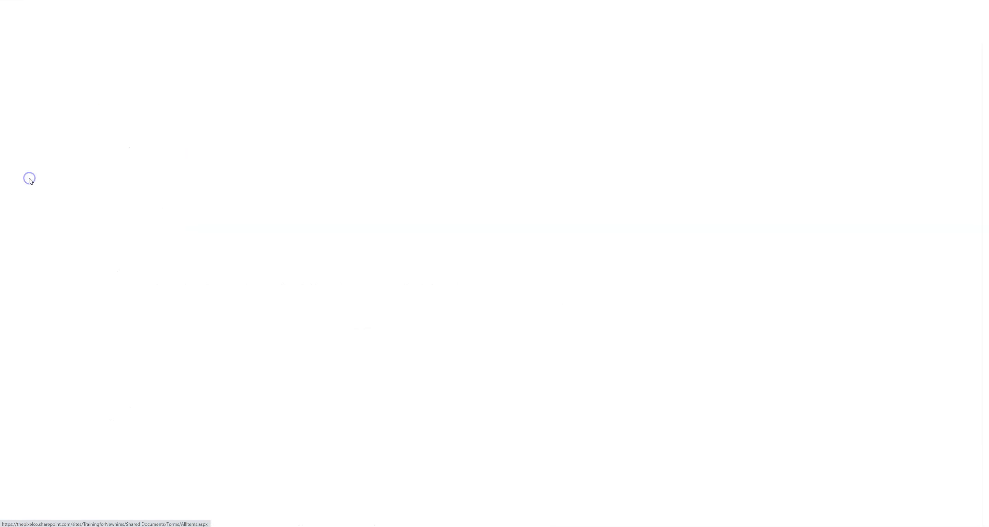
left_click(207, 211)
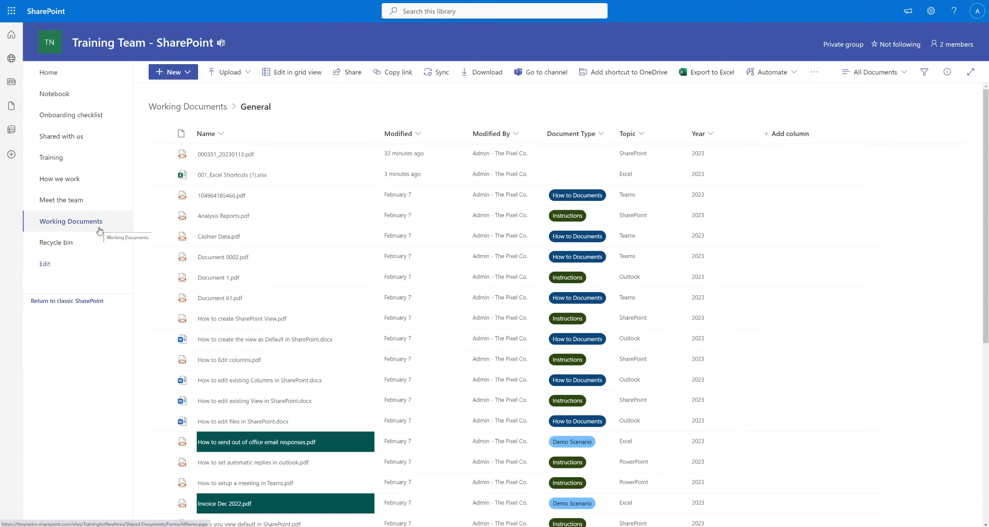
left_click(69, 229)
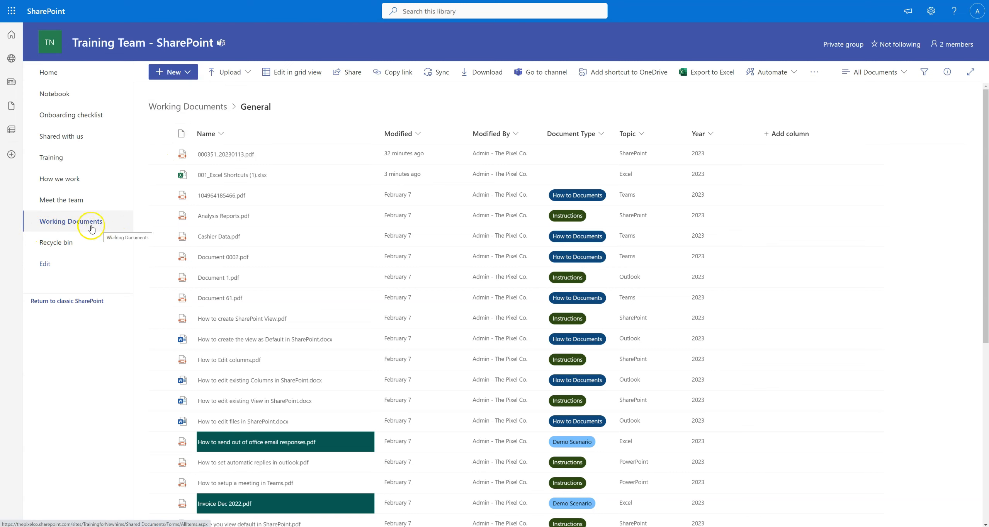
left_click(302, 103)
left_click(304, 106)
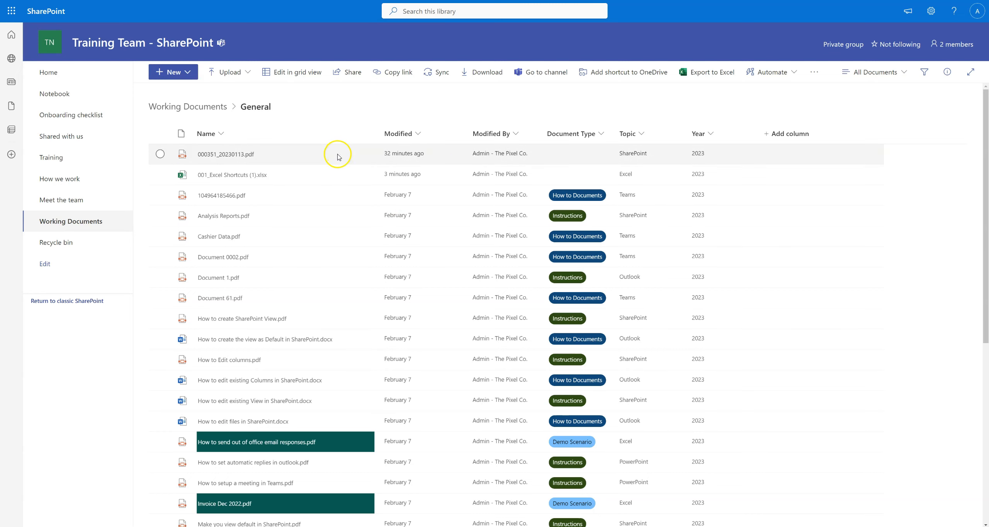
Step: Delete 001_Excel Shortcuts (1).xlsx and Cashier Data.pdf from the General folder, sending both files to the site recycle bin
left_click(159, 175)
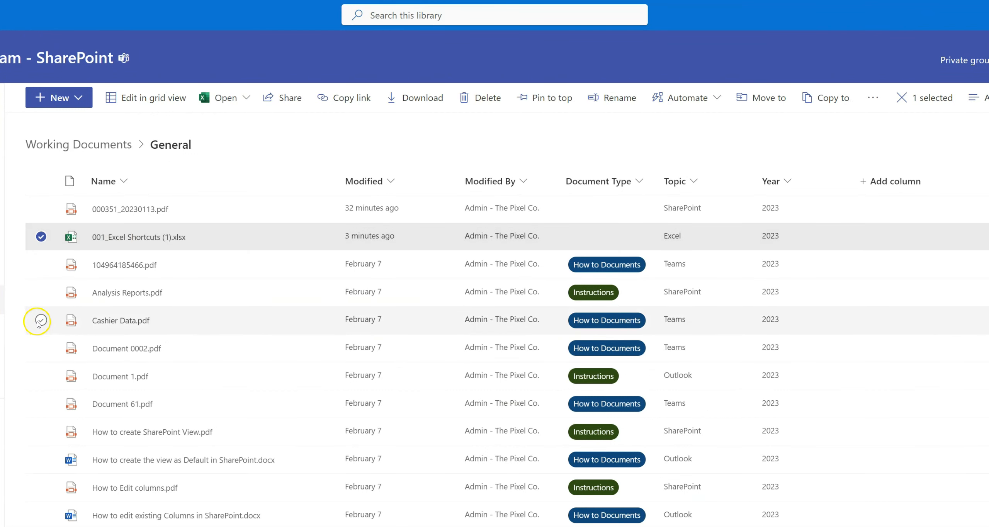
left_click(41, 320)
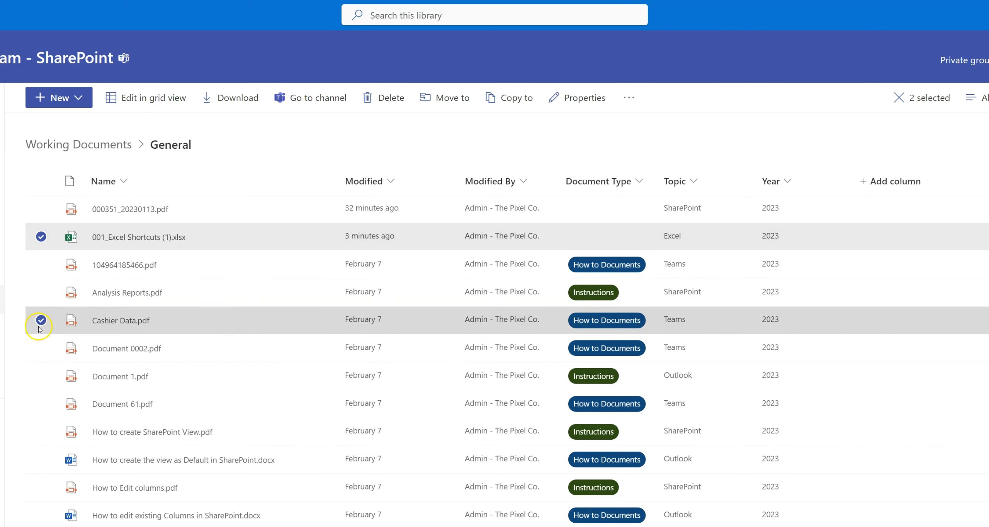
left_click(385, 101)
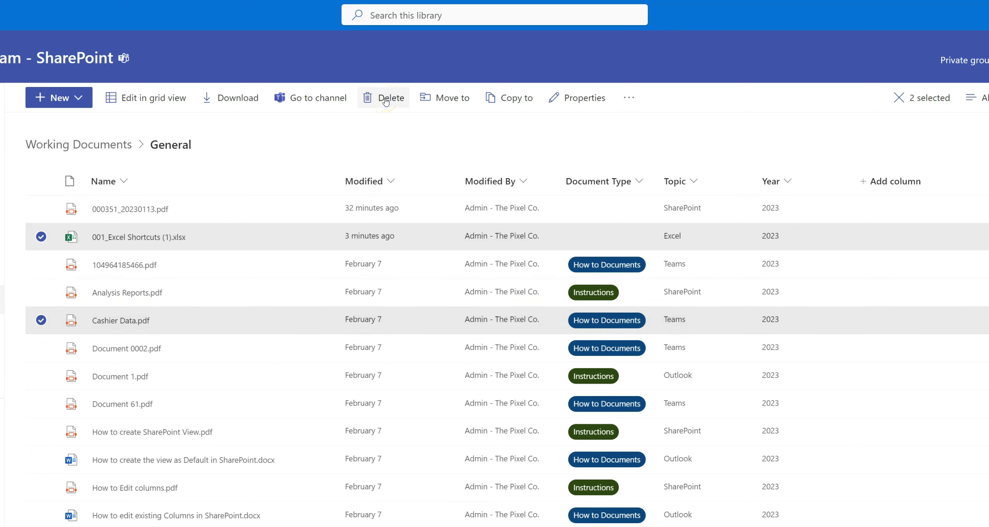
left_click(385, 100)
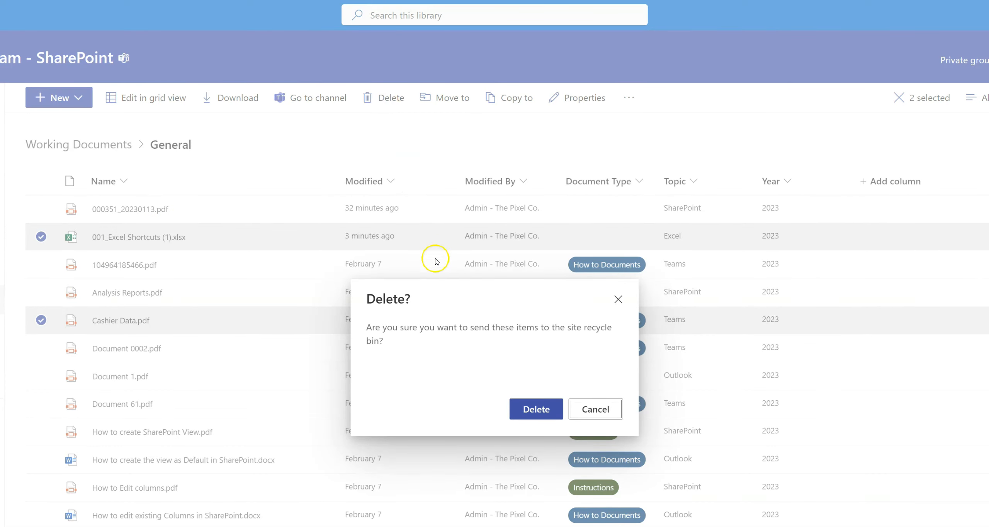
left_click(543, 410)
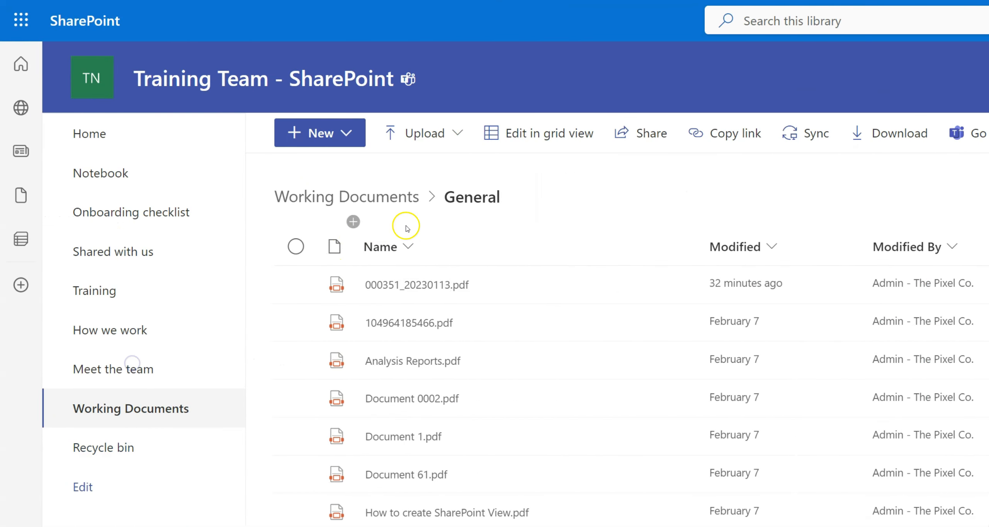
Step: Restore 001_Excel Shortcuts (1).xlsx, Cashier Data.pdf and 001_Excel Shortcuts.xlsx from the site's recycle bin and return to the Working Documents library
left_click(108, 447)
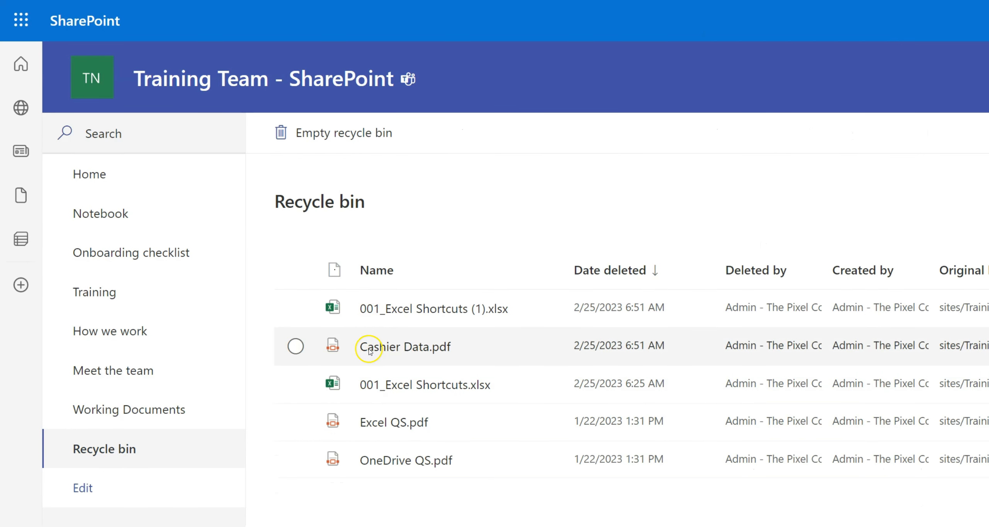
left_click(295, 308)
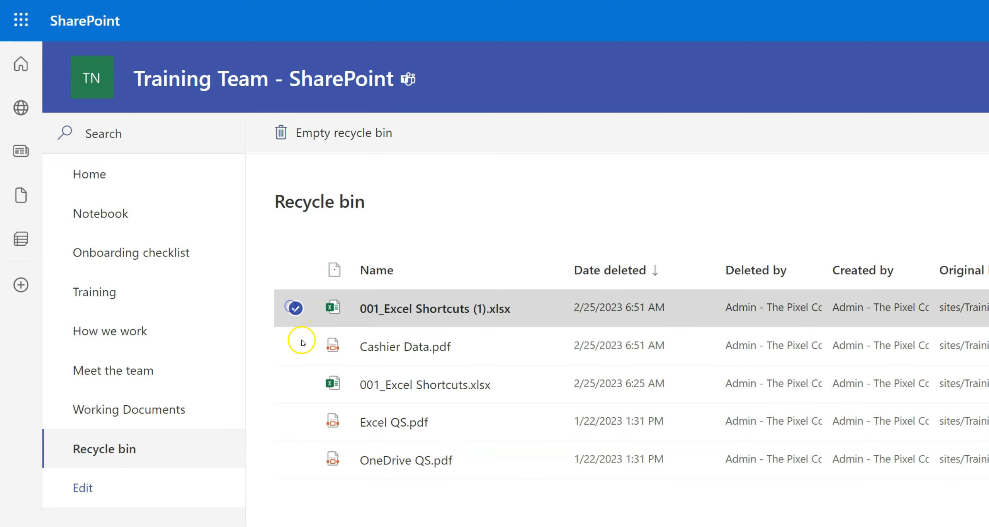
left_click(296, 351)
left_click(292, 387)
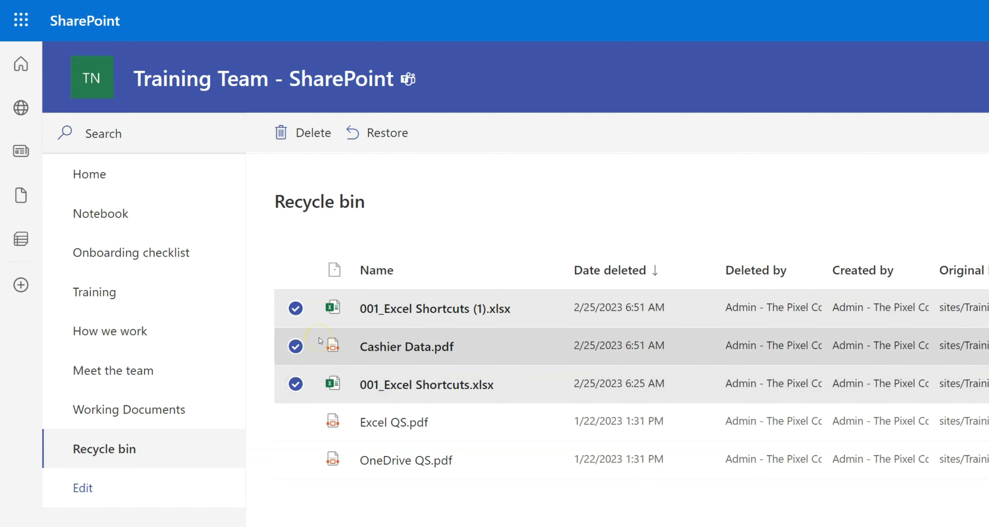
left_click(369, 140)
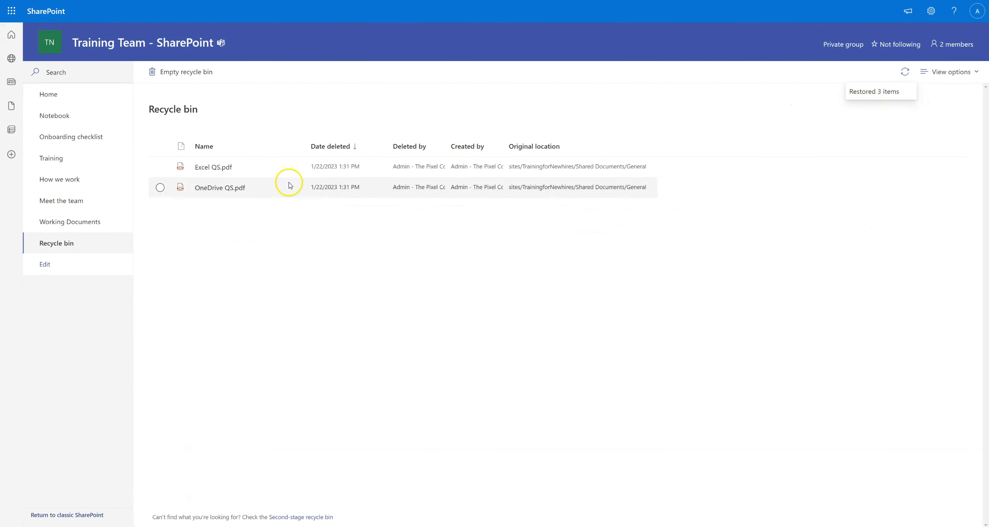
left_click(73, 220)
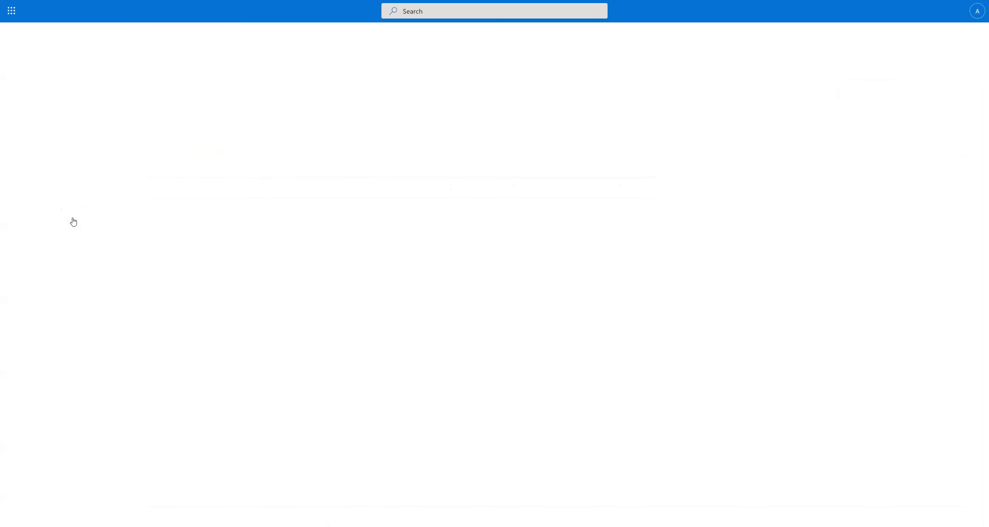